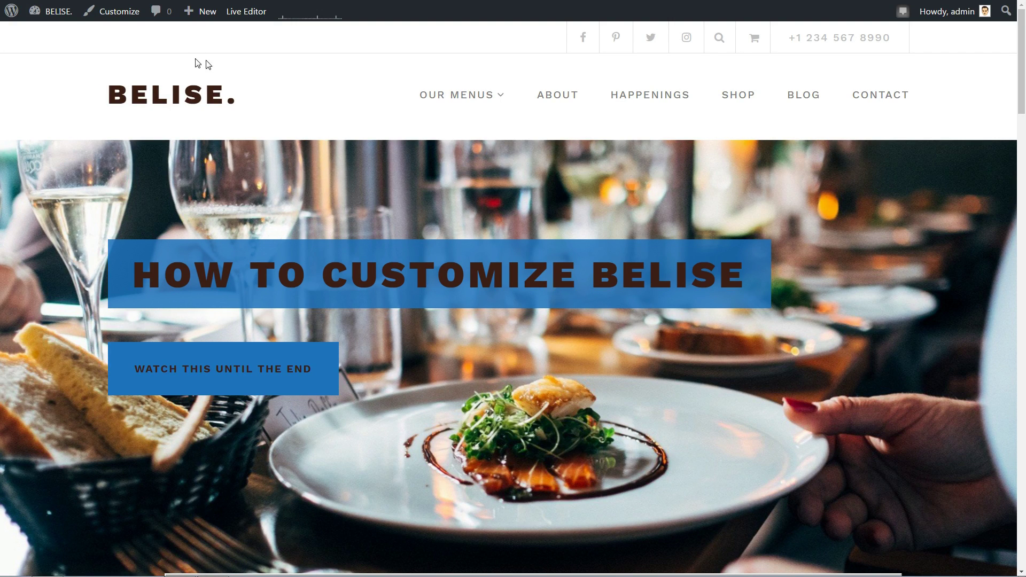
Open the Customizer for the Belise theme from the admin bar.
click(114, 12)
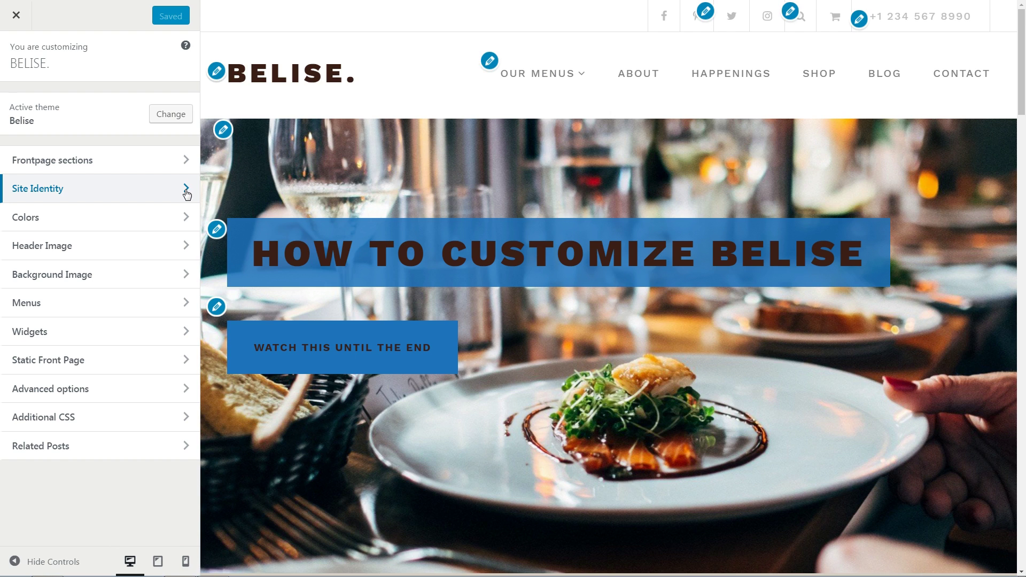
click(184, 190)
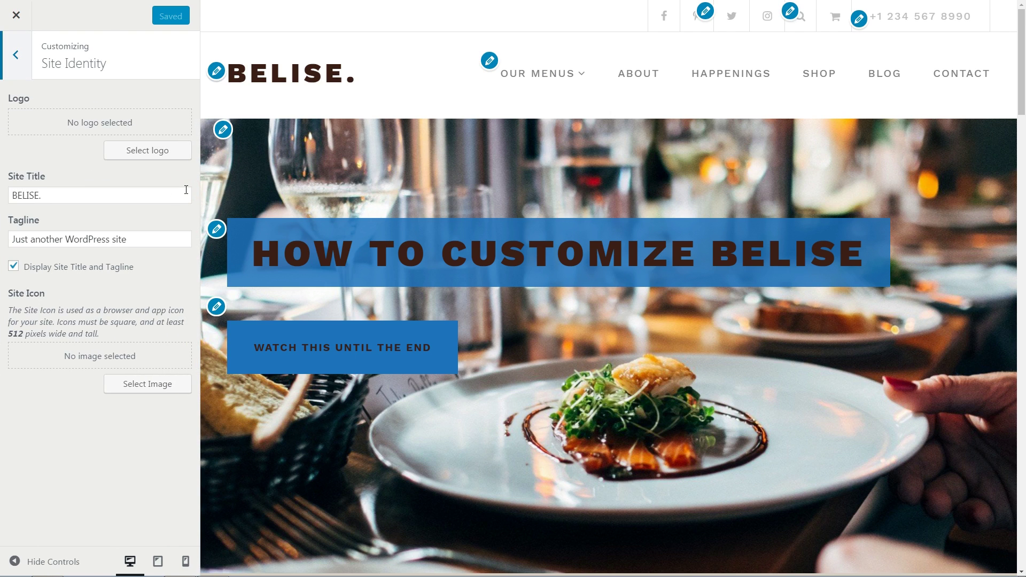
click(140, 156)
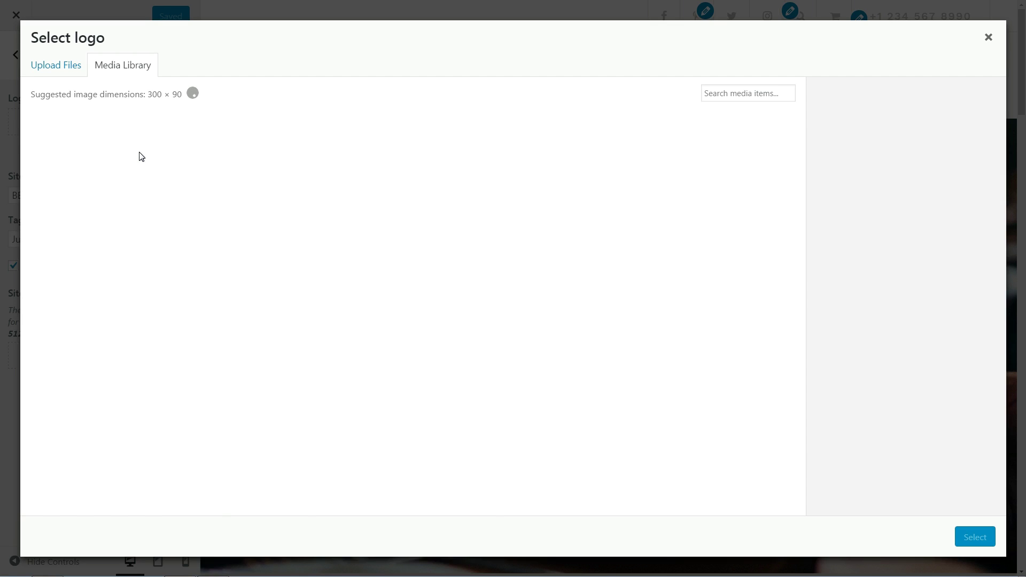
scroll(385, 323, down, 2)
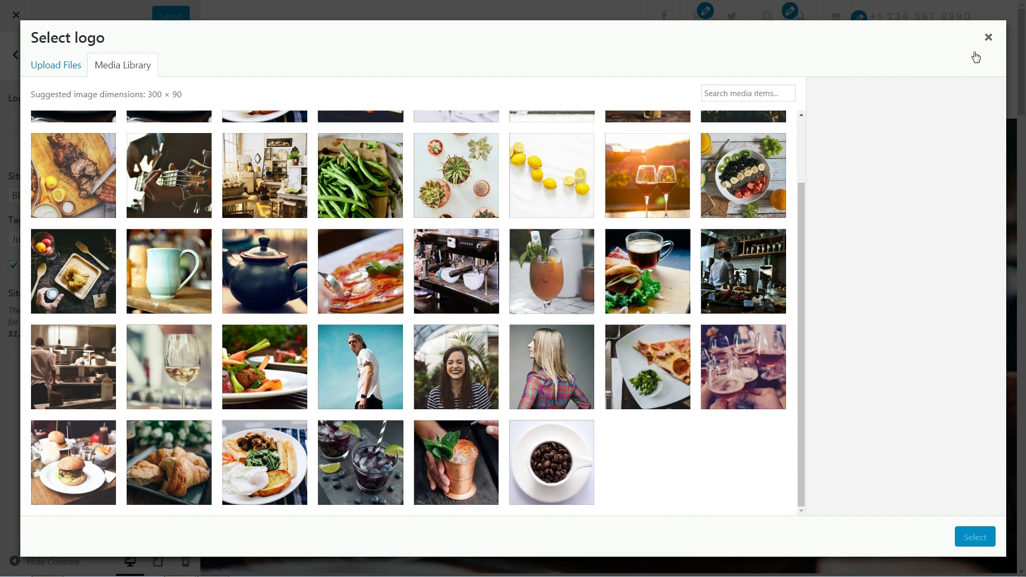
click(987, 37)
triple_click(70, 198)
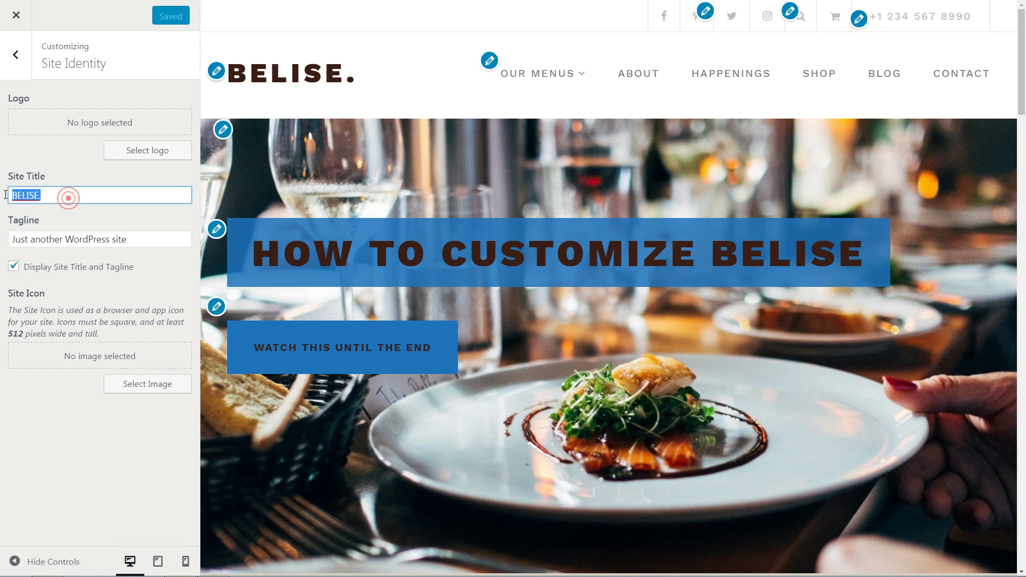
triple_click(152, 239)
click(77, 294)
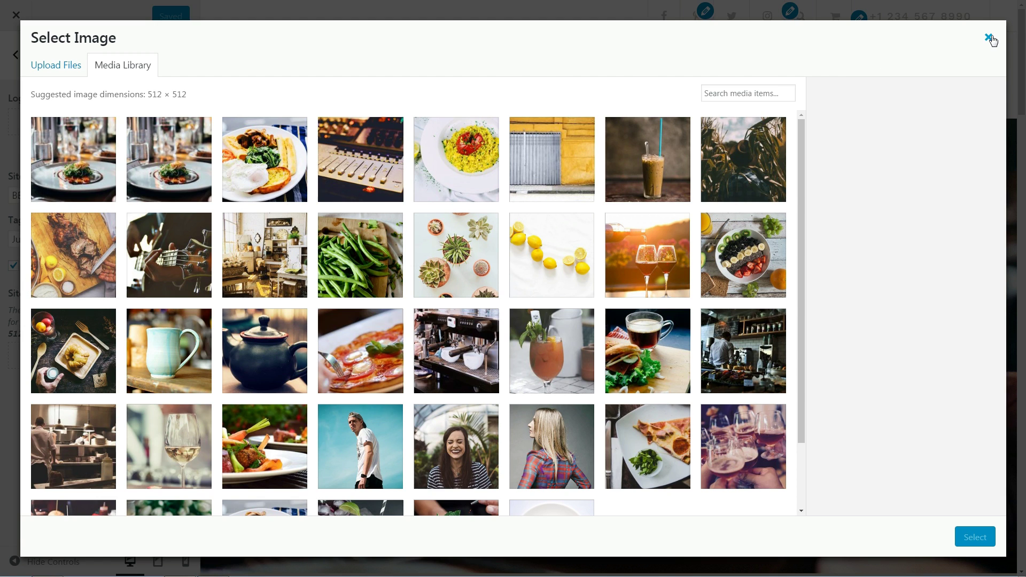
click(989, 37)
click(16, 54)
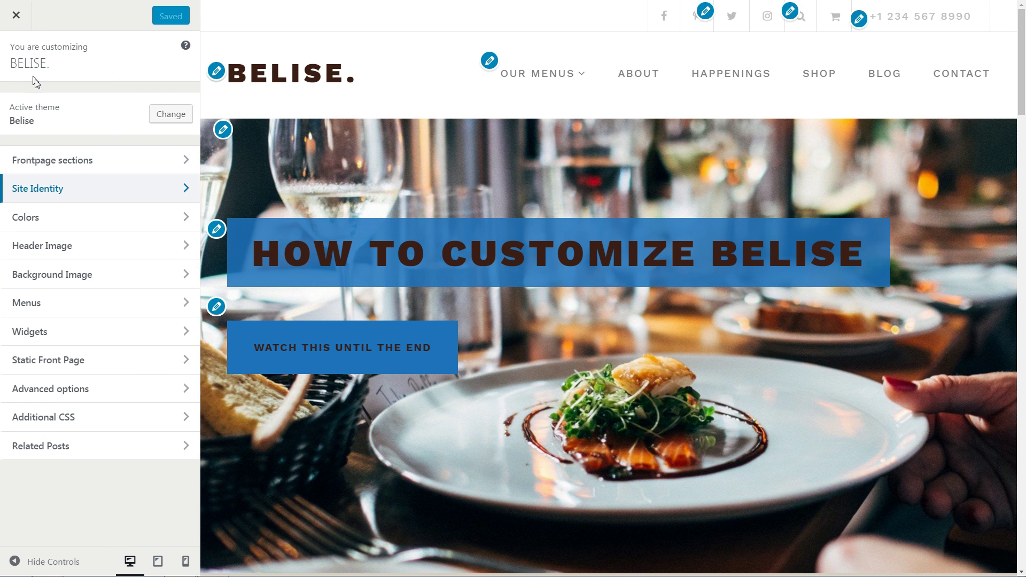
In the Big title section, delete 'end' so the button text reads 'Watch this until the'.
click(183, 160)
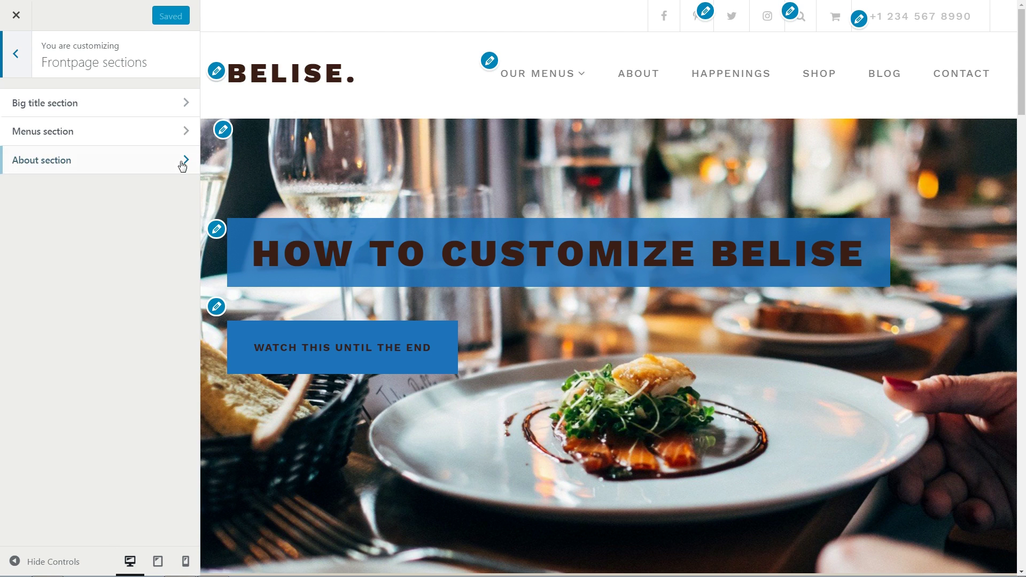
click(184, 105)
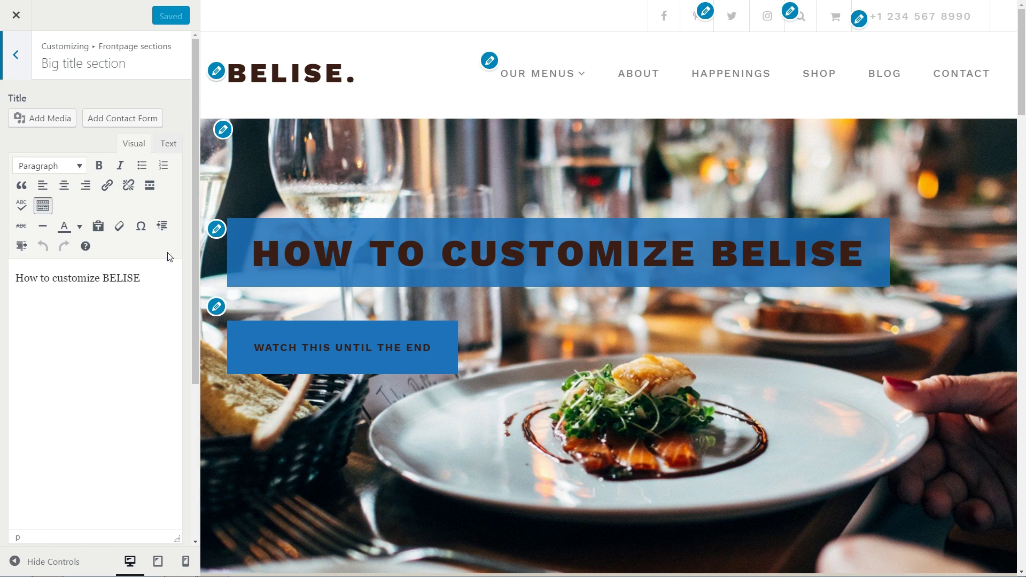
click(151, 277)
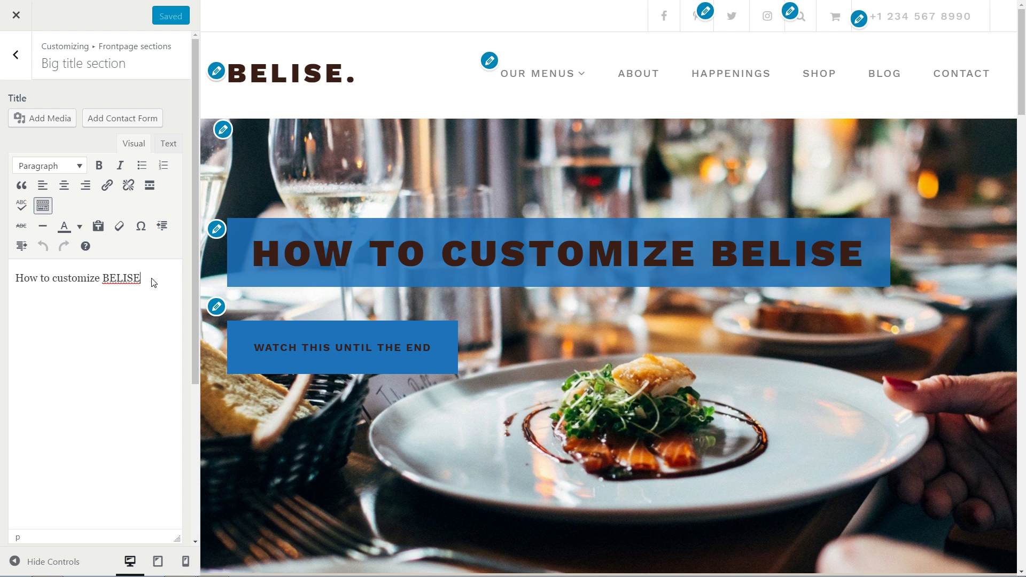
scroll(153, 329, down, 4)
drag(119, 349, 96, 350)
key(BackSpace)
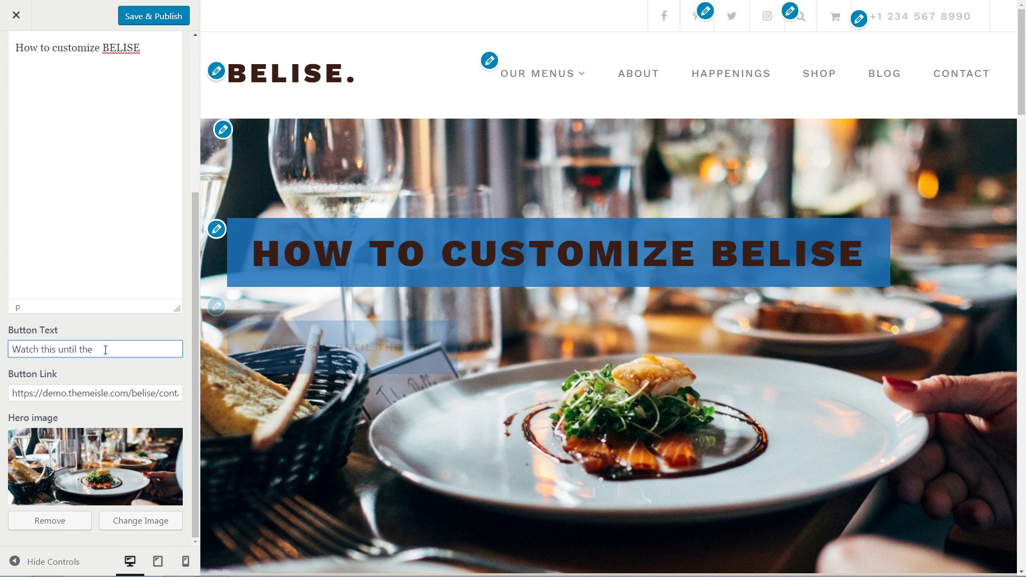
Select the hero button link and open then close the hero image picker without changes.
click(30, 393)
drag(14, 392, 146, 401)
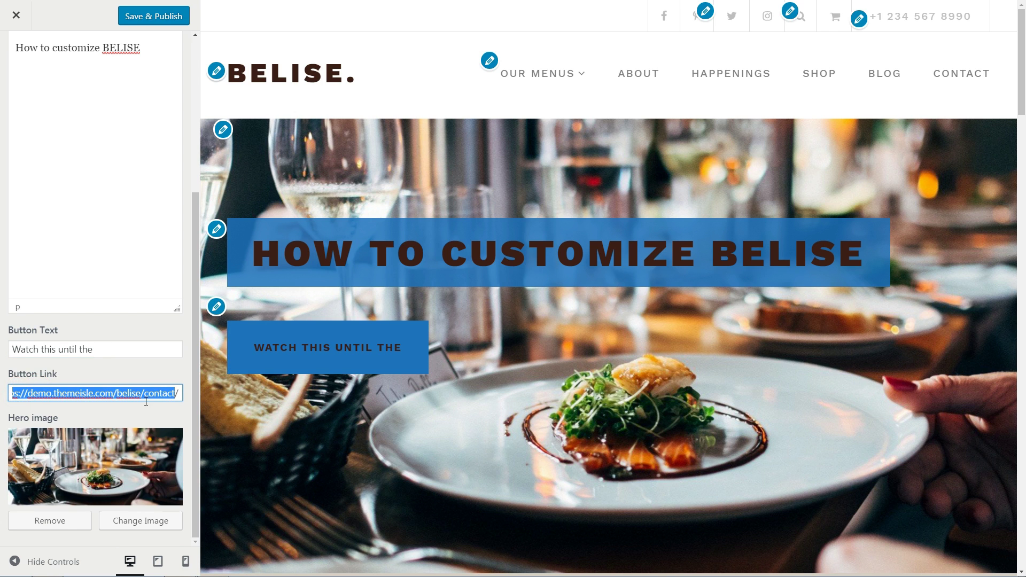
click(131, 519)
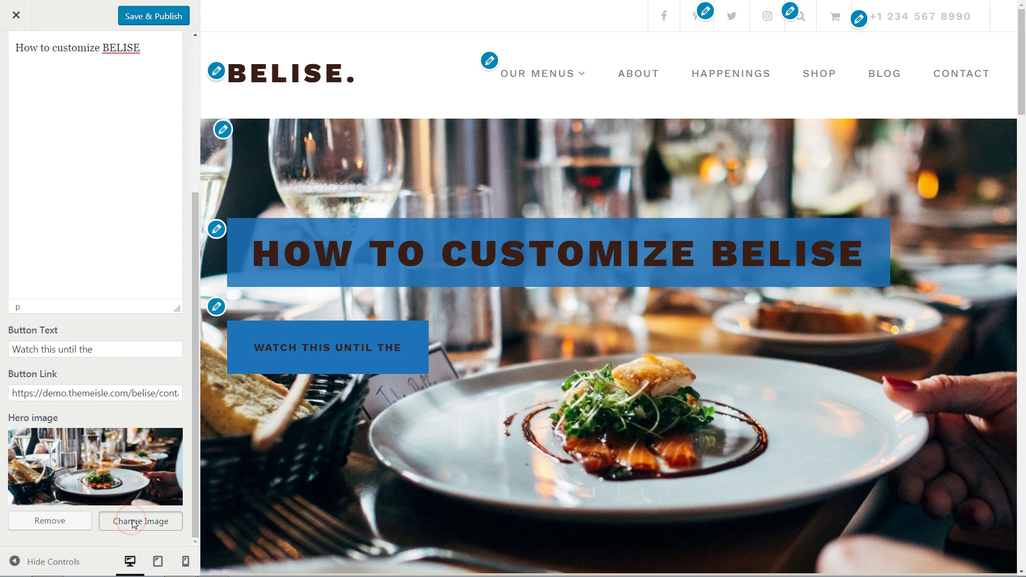
click(988, 37)
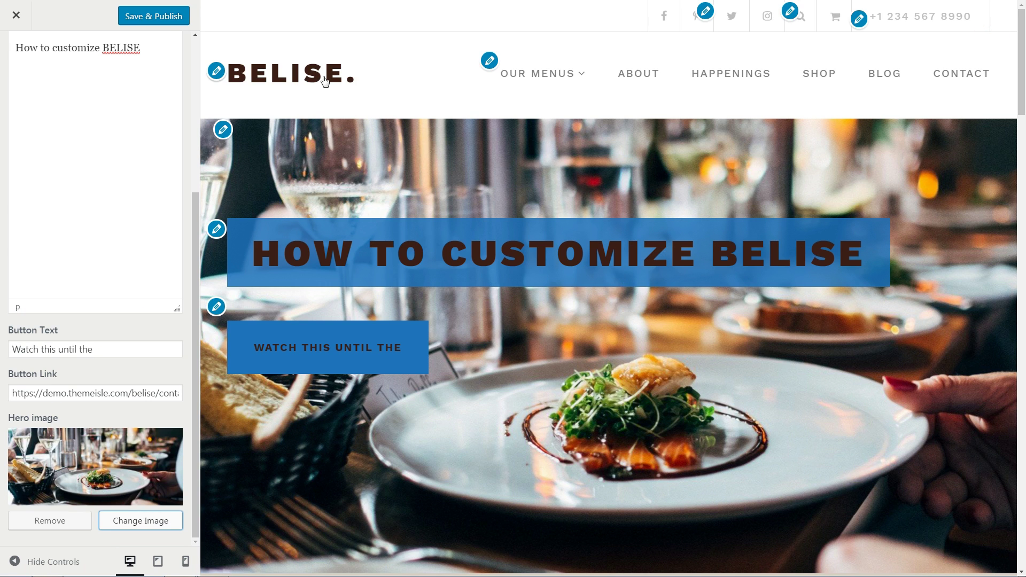
scroll(96, 74, up, 5)
click(16, 55)
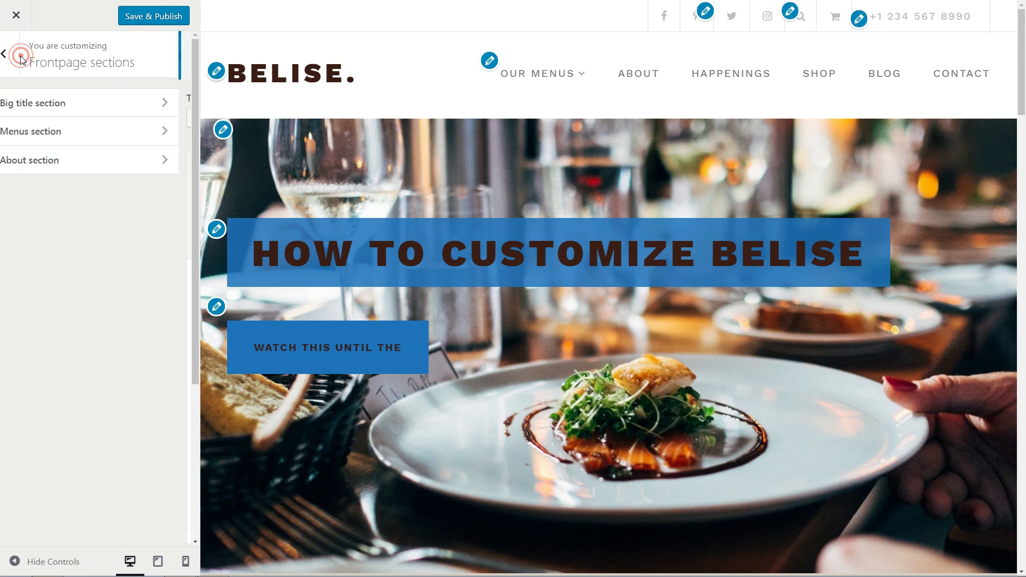
Select Brunch, Dessert, Dinner and Drinks as the Menus section's categories.
scroll(831, 330, down, 10)
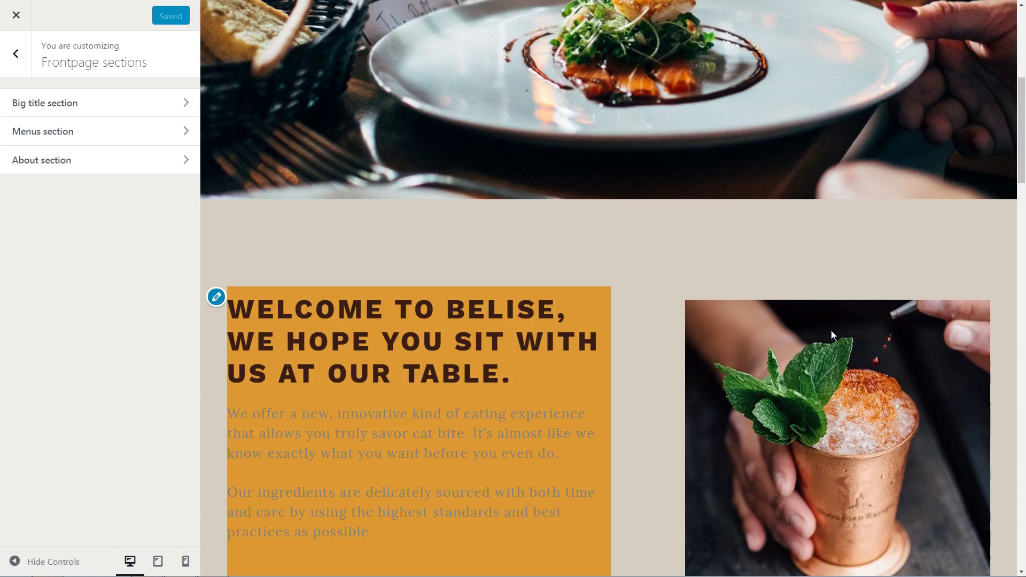
scroll(832, 335, down, 1)
click(184, 131)
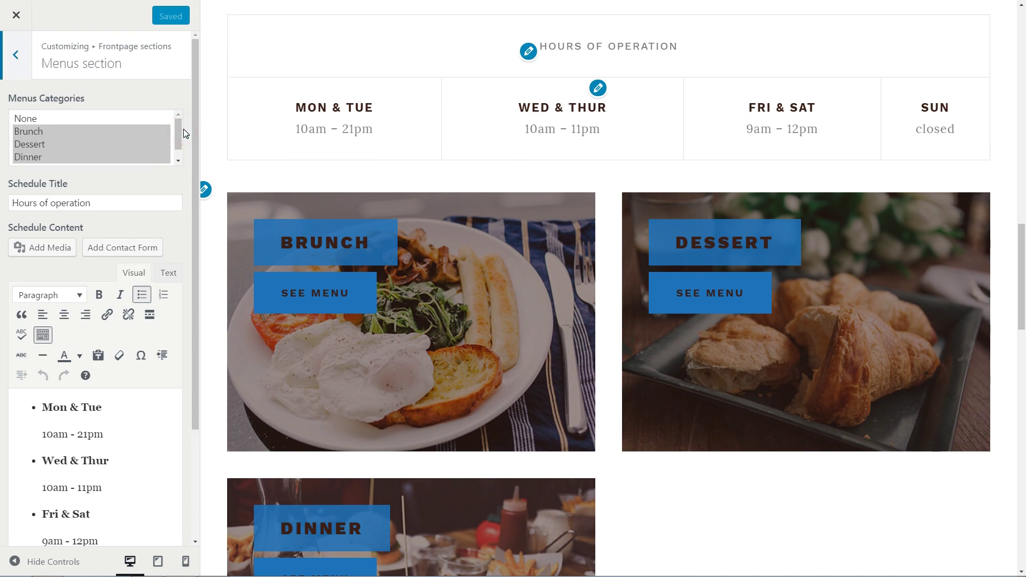
triple_click(103, 198)
click(125, 433)
click(110, 140)
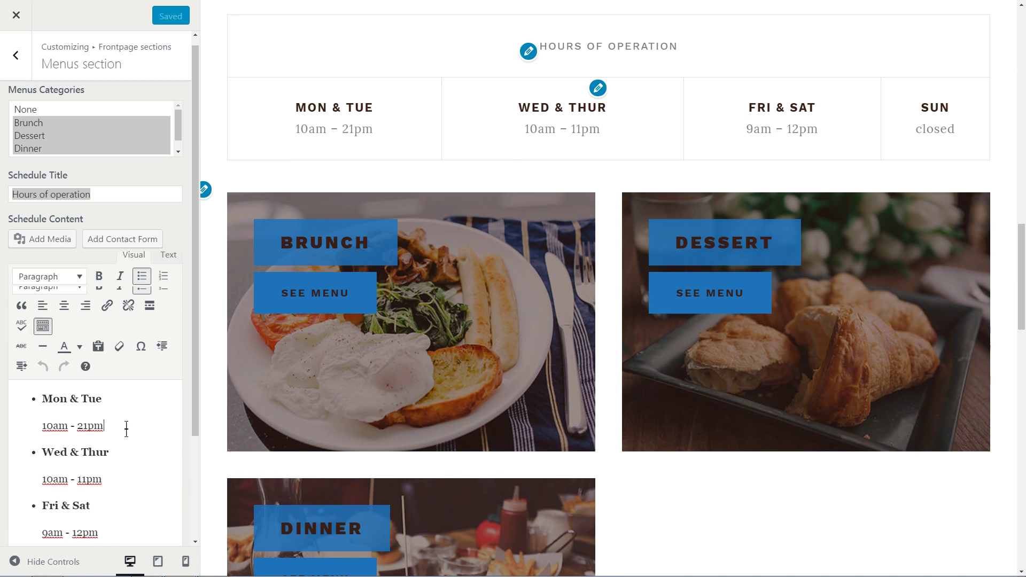
click(33, 156)
shift+click(33, 132)
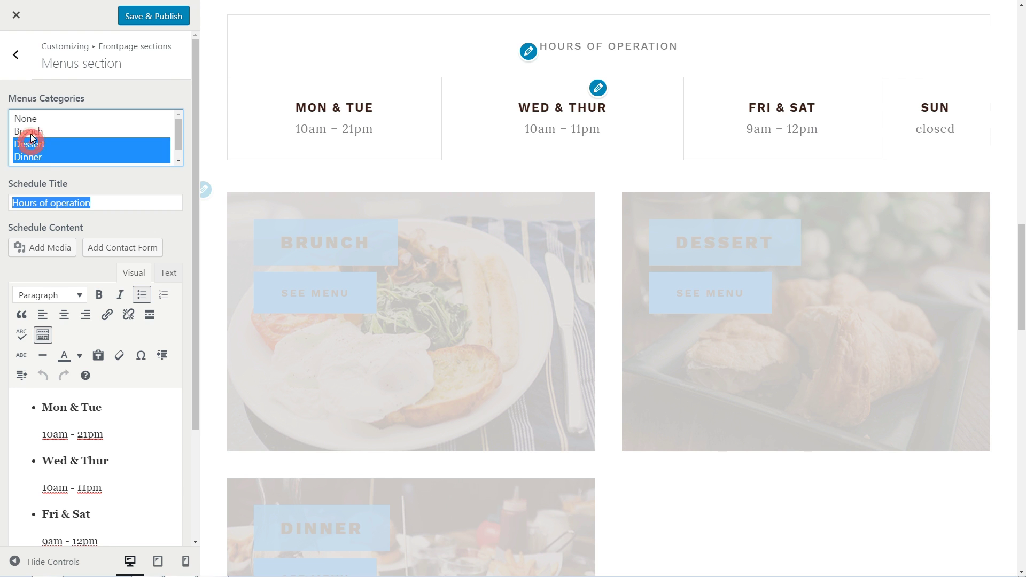
scroll(178, 120, down, 1)
ctrl+click(34, 160)
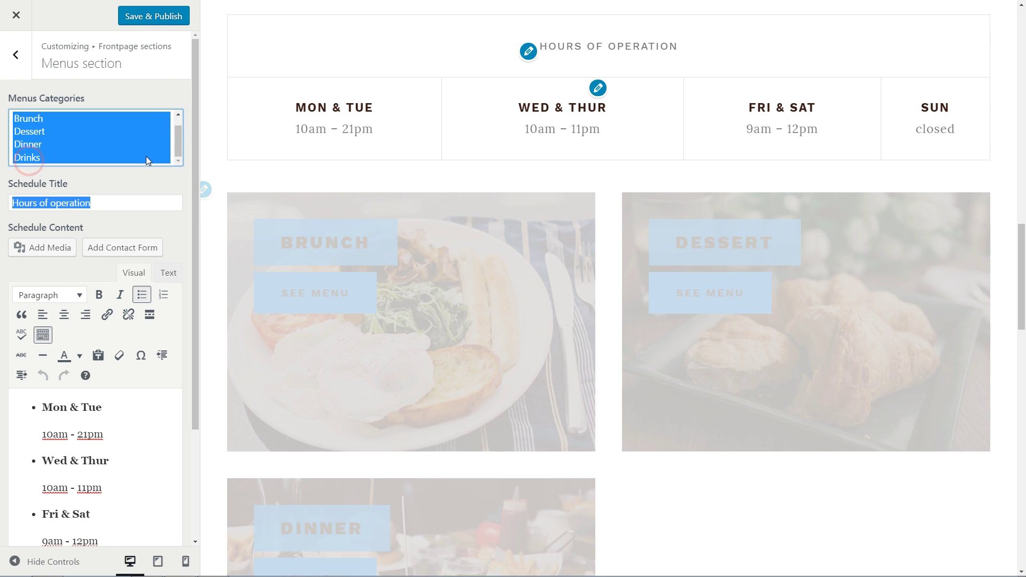
Publish the menu category changes and open the About section settings.
click(149, 17)
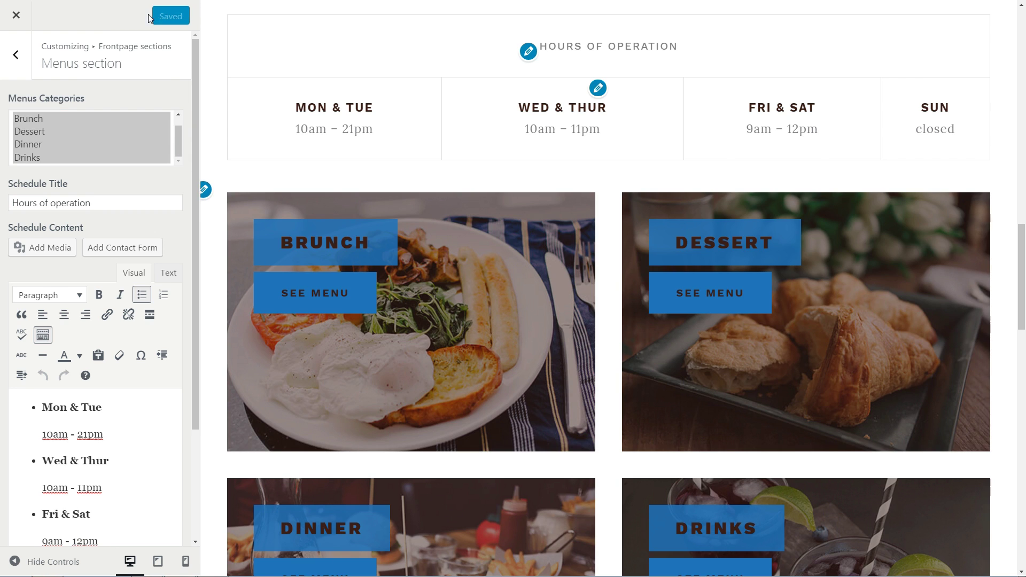
click(15, 54)
click(186, 160)
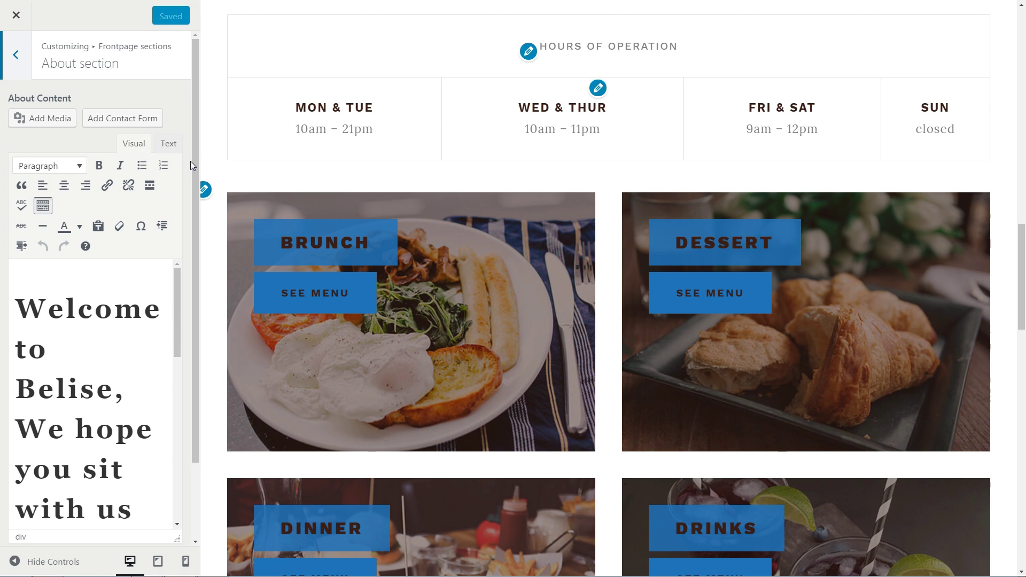
scroll(160, 280, down, 5)
scroll(160, 280, up, 5)
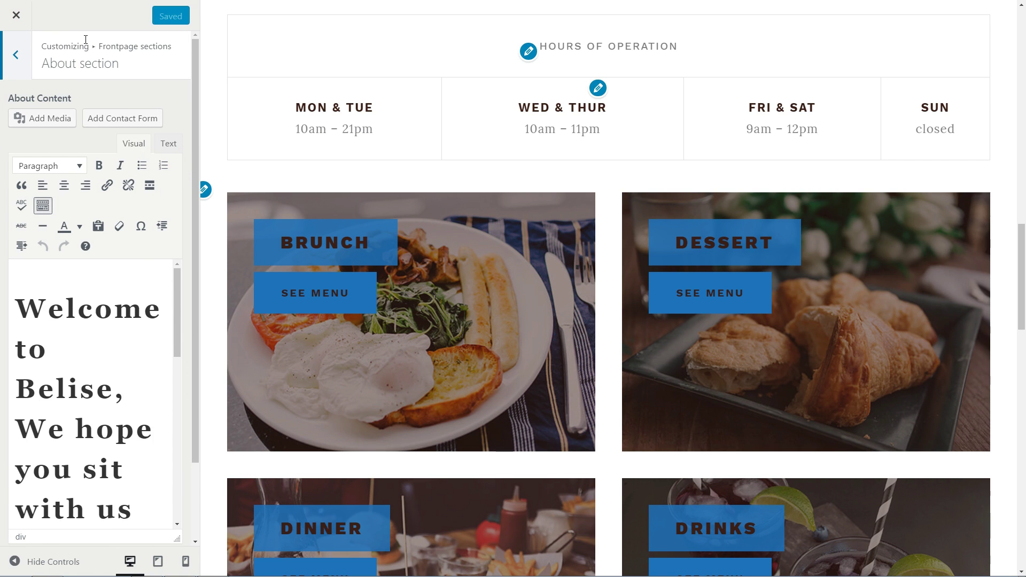
Leave the Customizer, view the live homepage, and open the front page in the live layout editor.
click(28, 20)
mouse_move(62, 13)
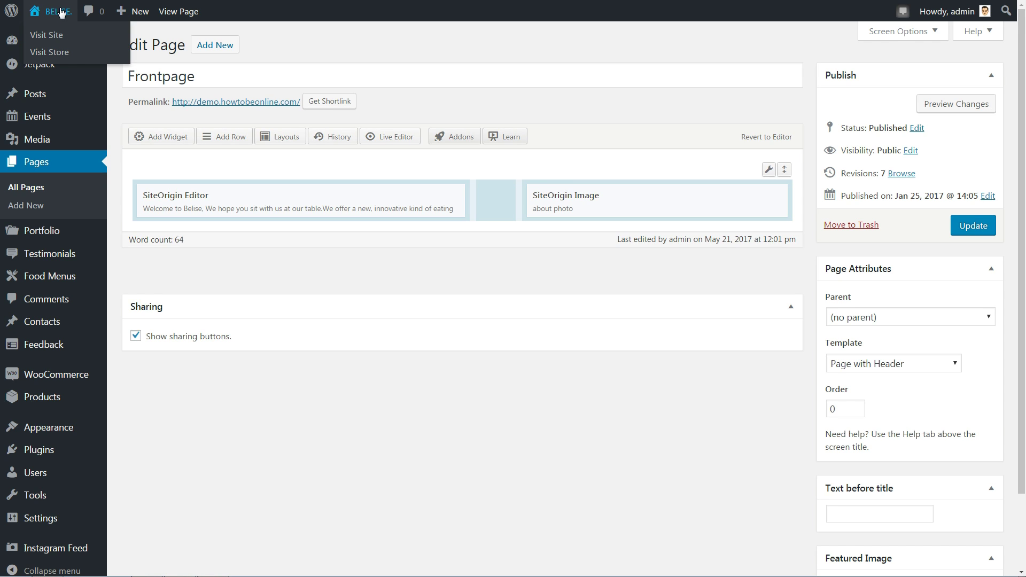
click(49, 31)
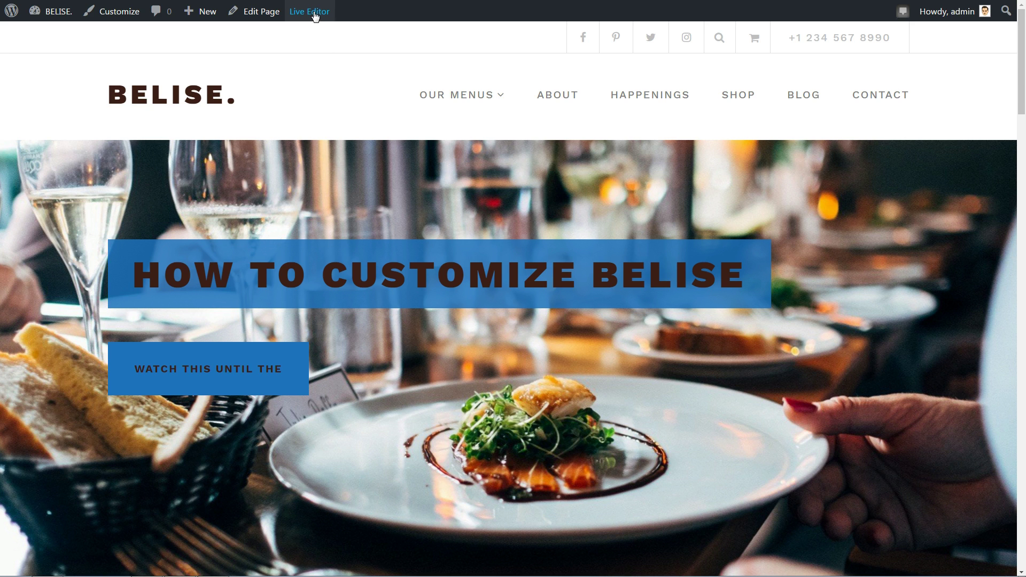
scroll(508, 200, down, 10)
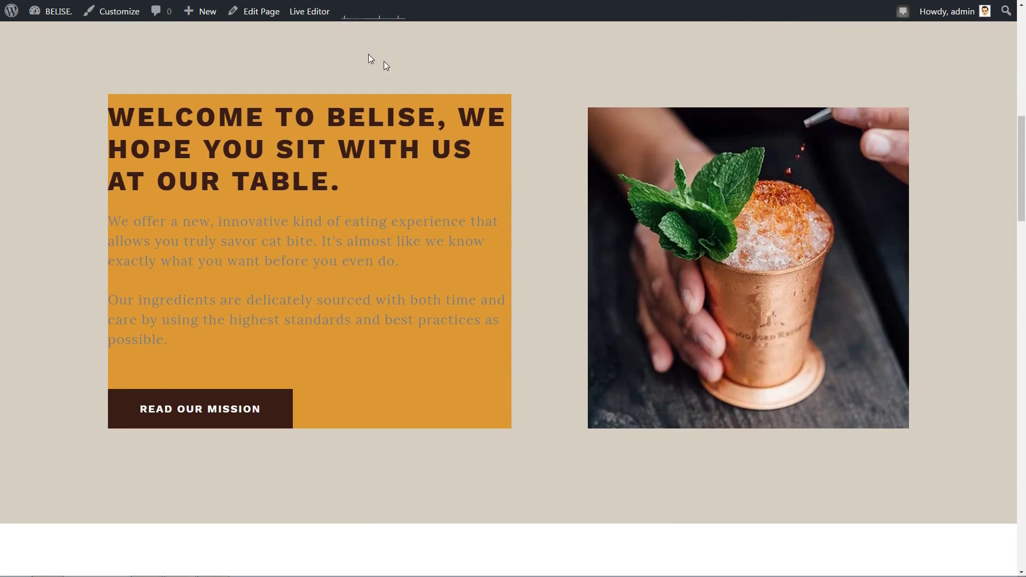
click(299, 13)
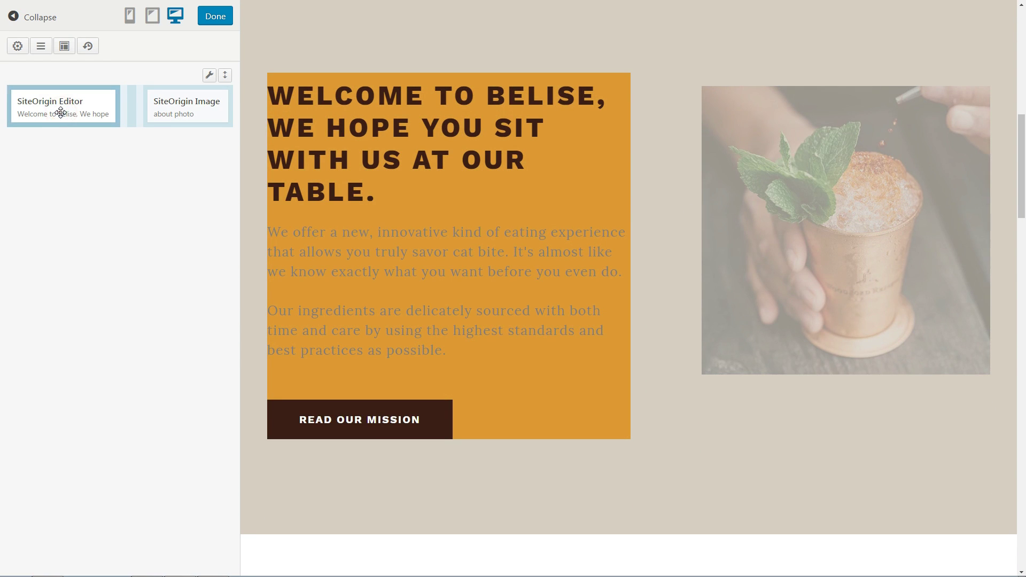
Give the welcome text widget a white background and update the Frontpage page.
click(60, 113)
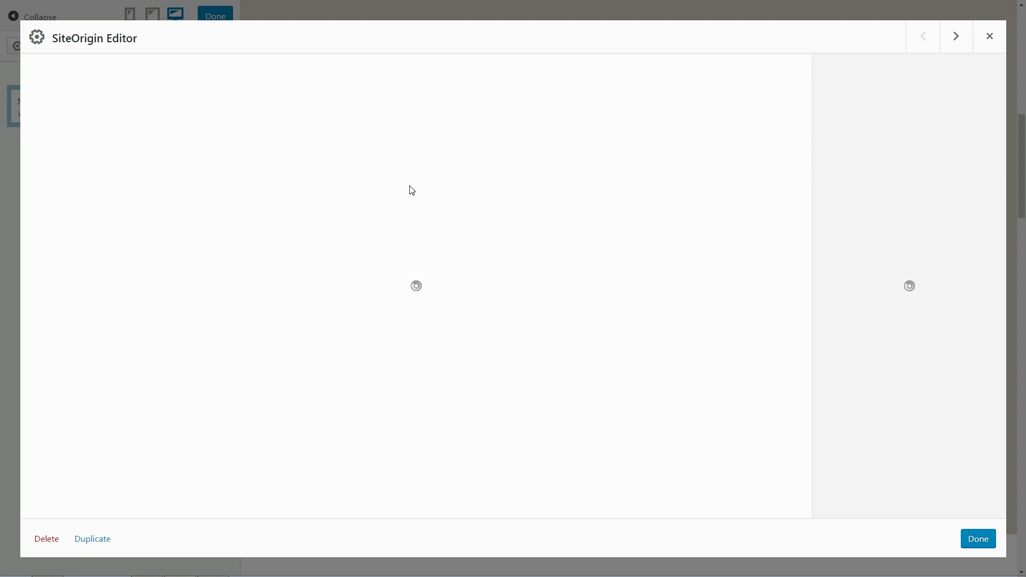
click(836, 176)
click(868, 224)
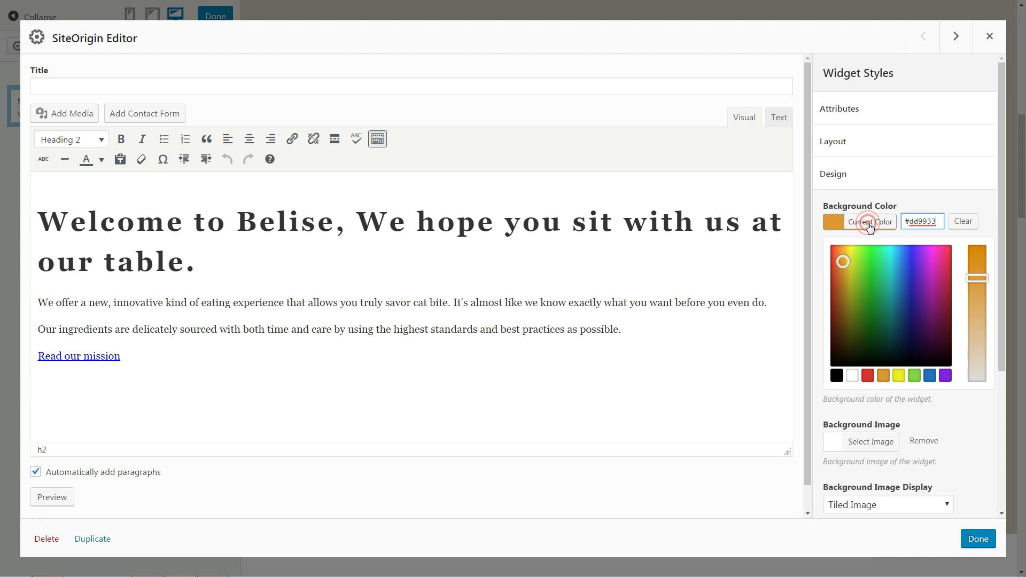
click(851, 376)
click(977, 539)
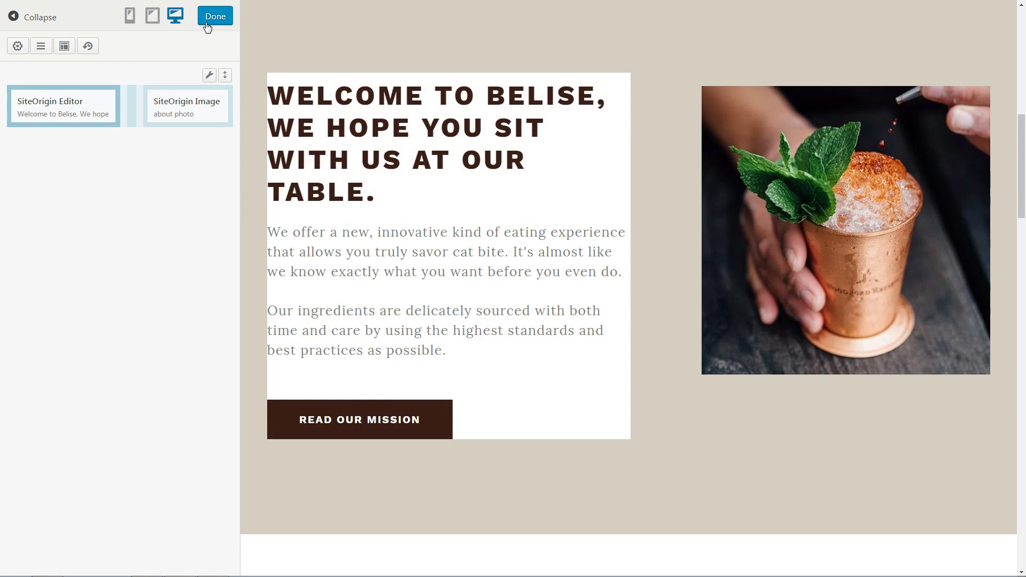
click(213, 16)
click(978, 225)
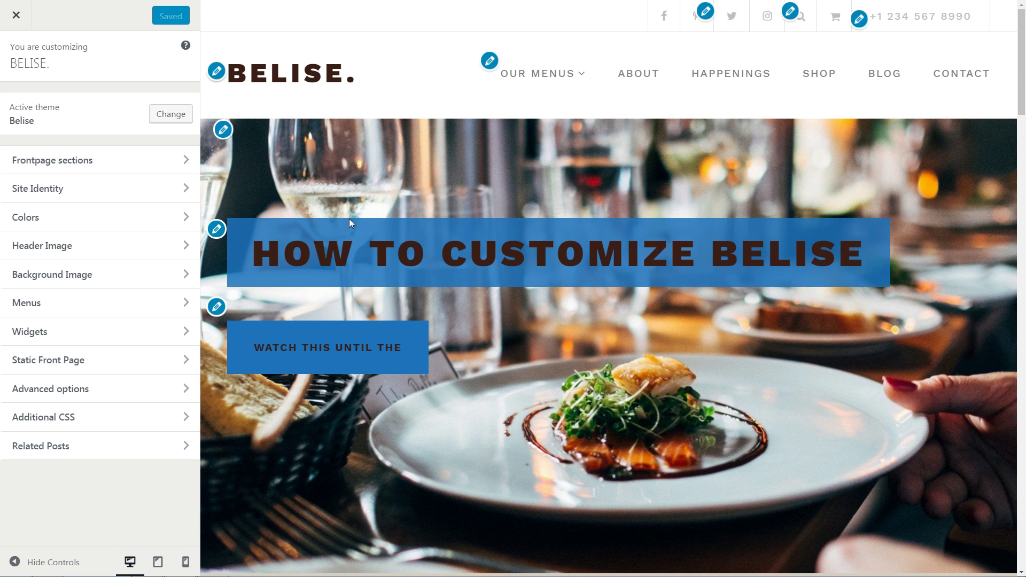
Open the Events section widgets and expand then collapse the Upcoming Events widget.
scroll(349, 219, down, 7)
scroll(350, 221, down, 15)
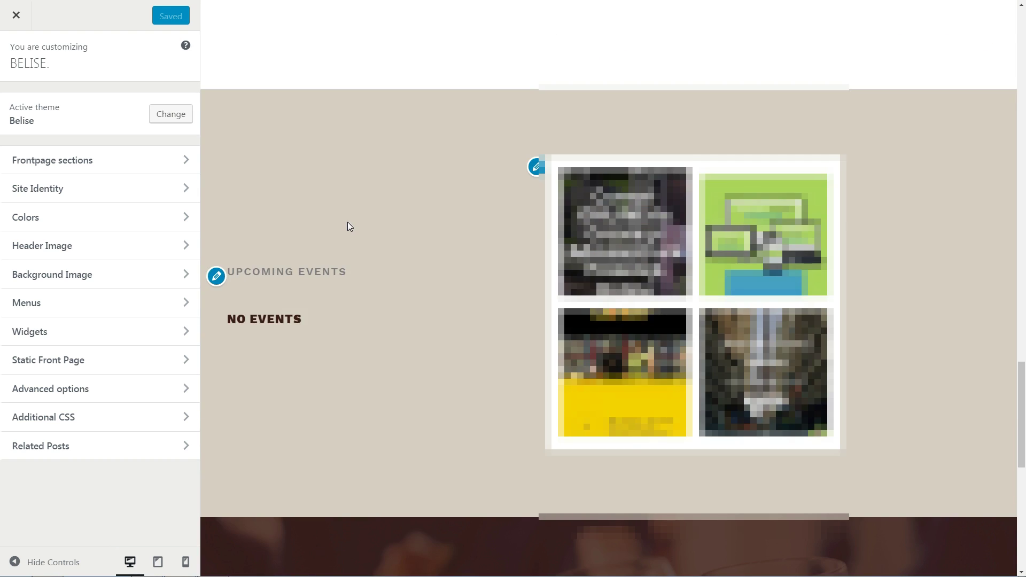
scroll(348, 227, down, 4)
scroll(348, 226, up, 1)
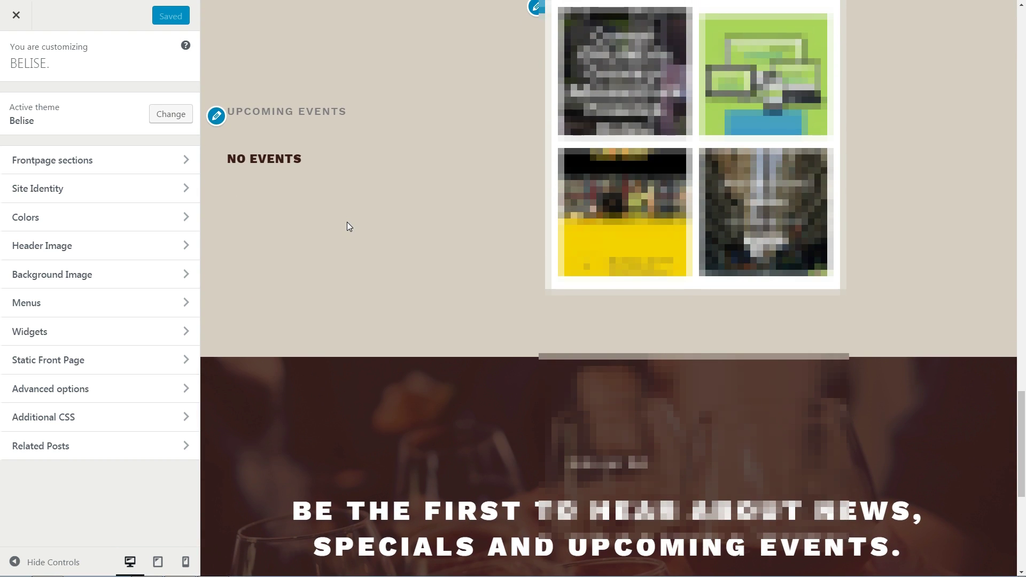
scroll(347, 223, up, 1)
scroll(347, 223, down, 5)
scroll(346, 224, up, 5)
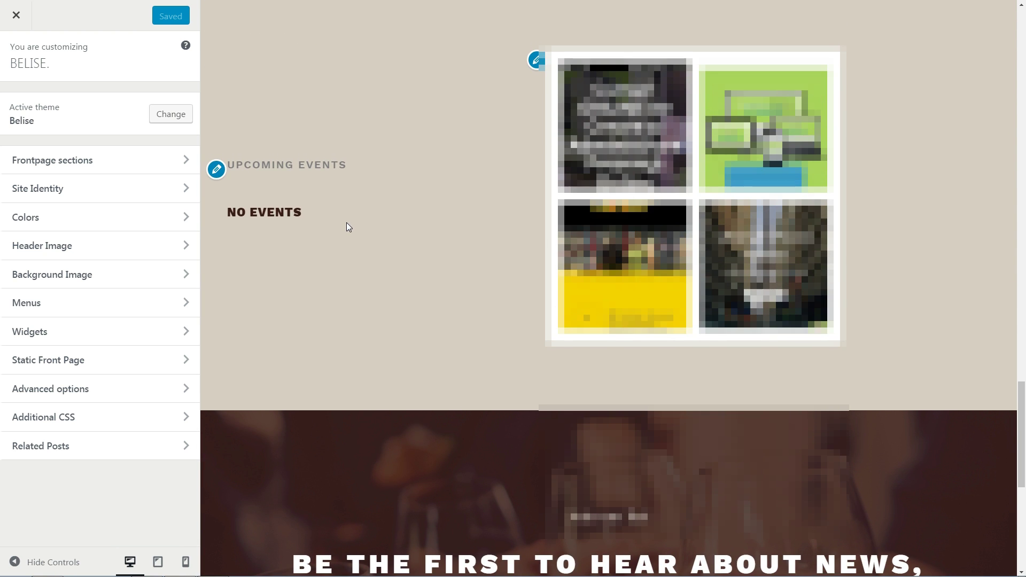
click(185, 333)
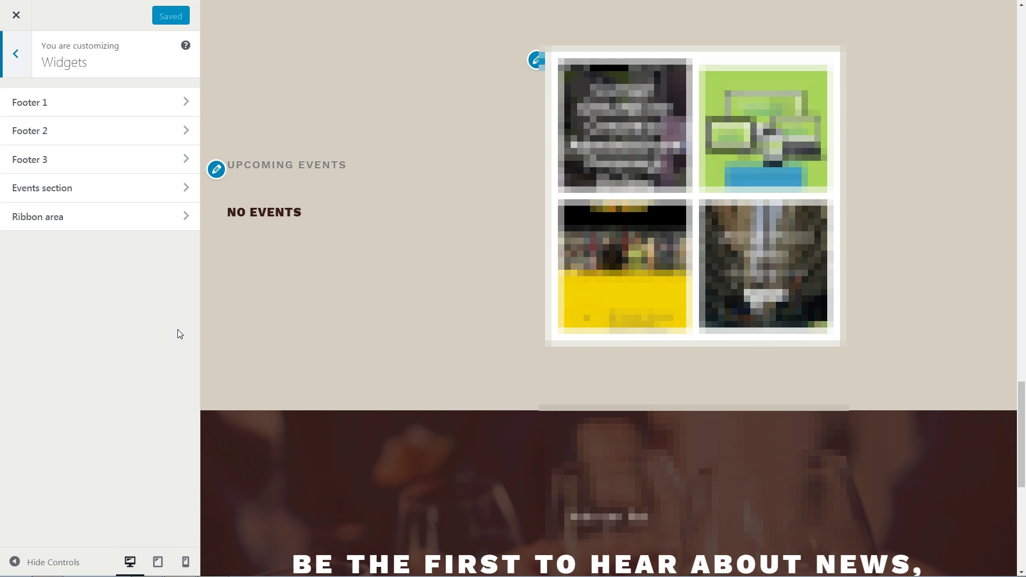
click(182, 192)
click(178, 109)
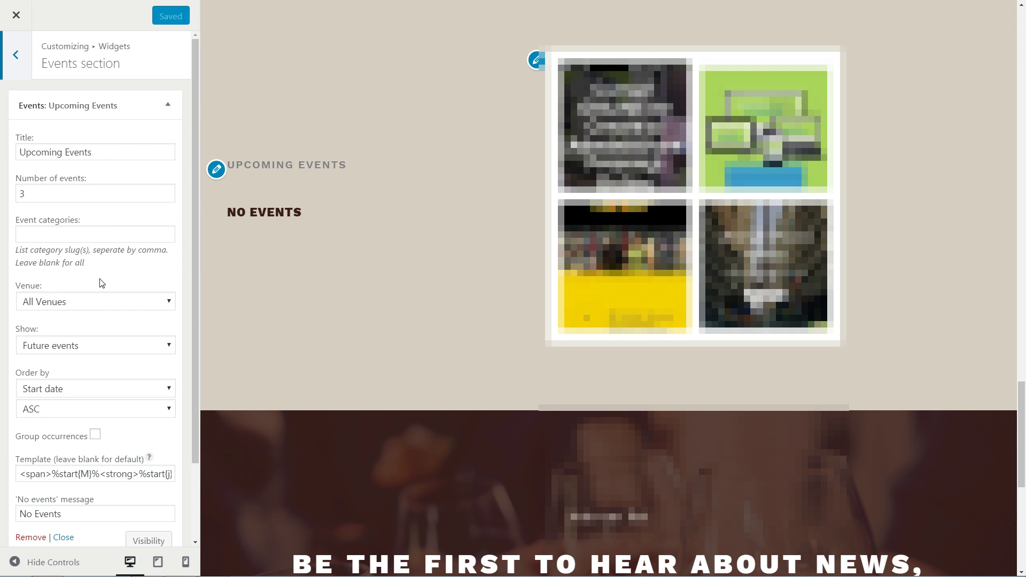
click(165, 106)
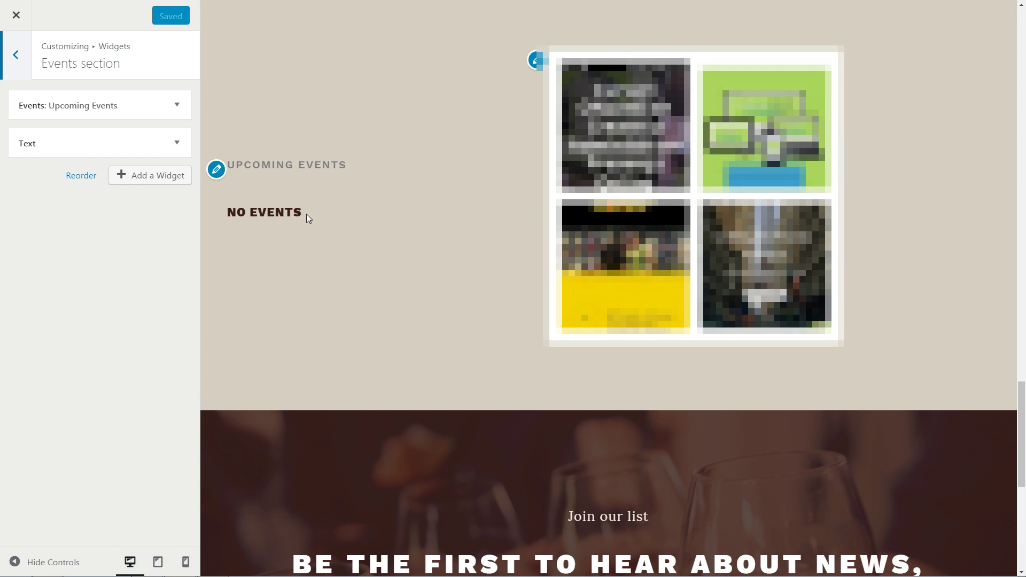
Highlight the UPCOMING EVENTS and NO EVENTS text in the preview, then close the Customizer.
drag(306, 212, 312, 245)
click(312, 245)
drag(225, 211, 307, 218)
click(306, 239)
click(278, 235)
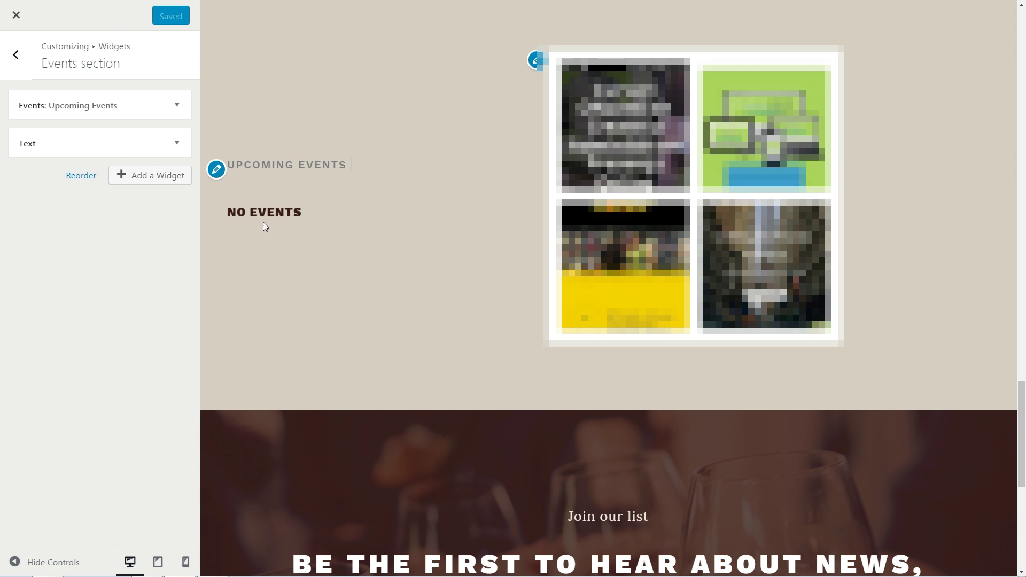
click(16, 16)
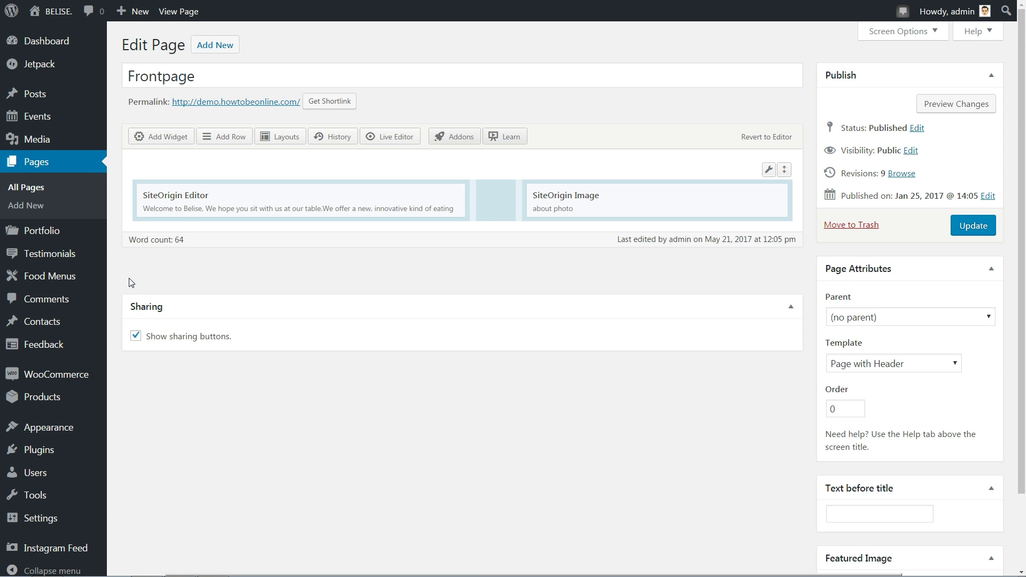
Open the pasta event from All events and set its start date to 05-07-2017.
click(38, 114)
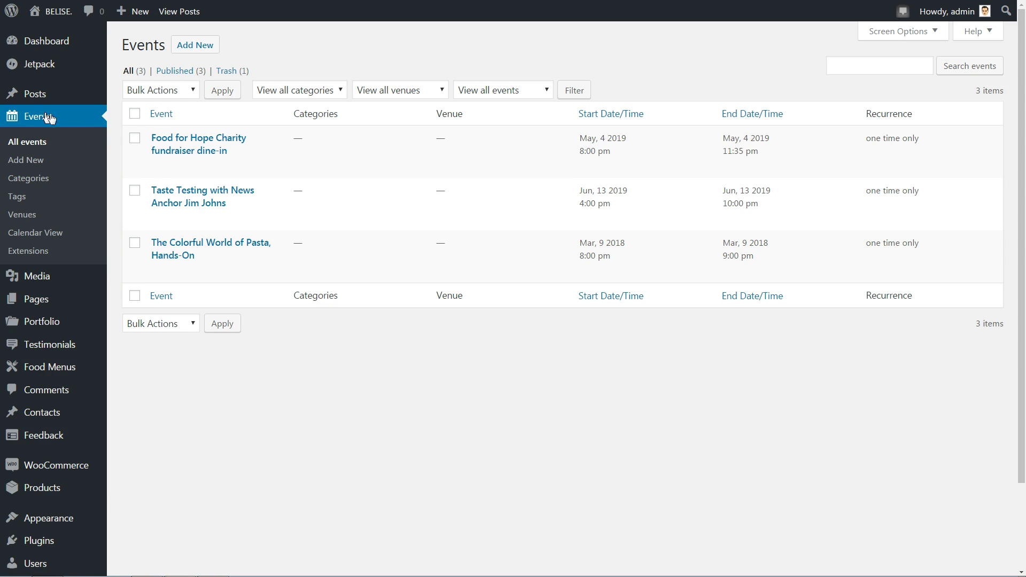
click(159, 270)
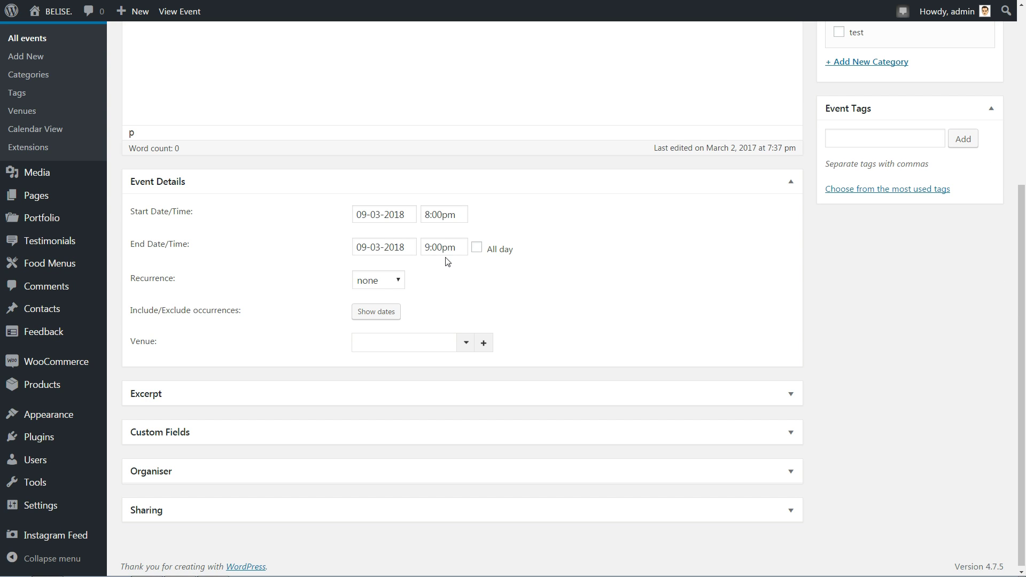
click(402, 215)
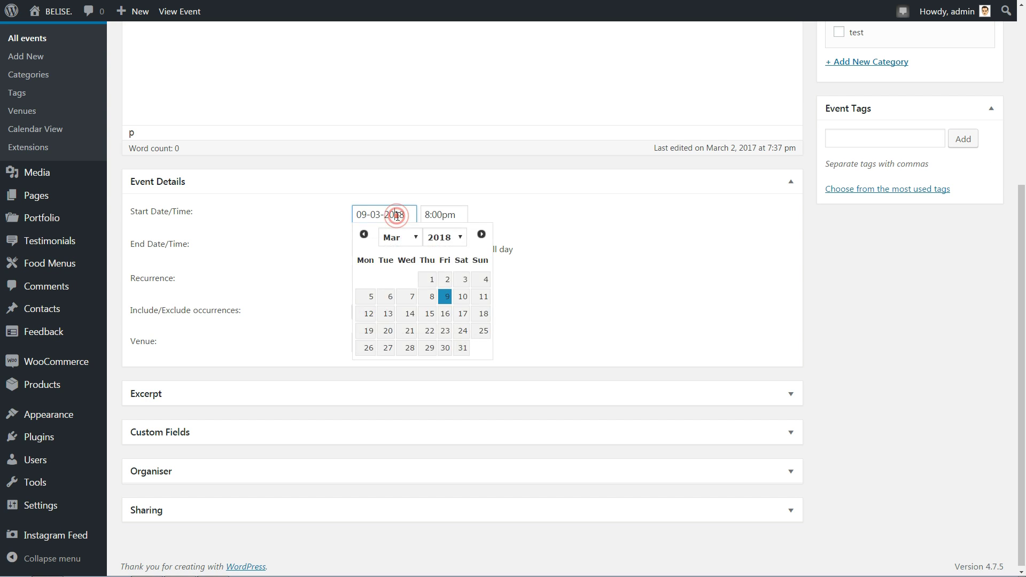
click(414, 242)
click(406, 311)
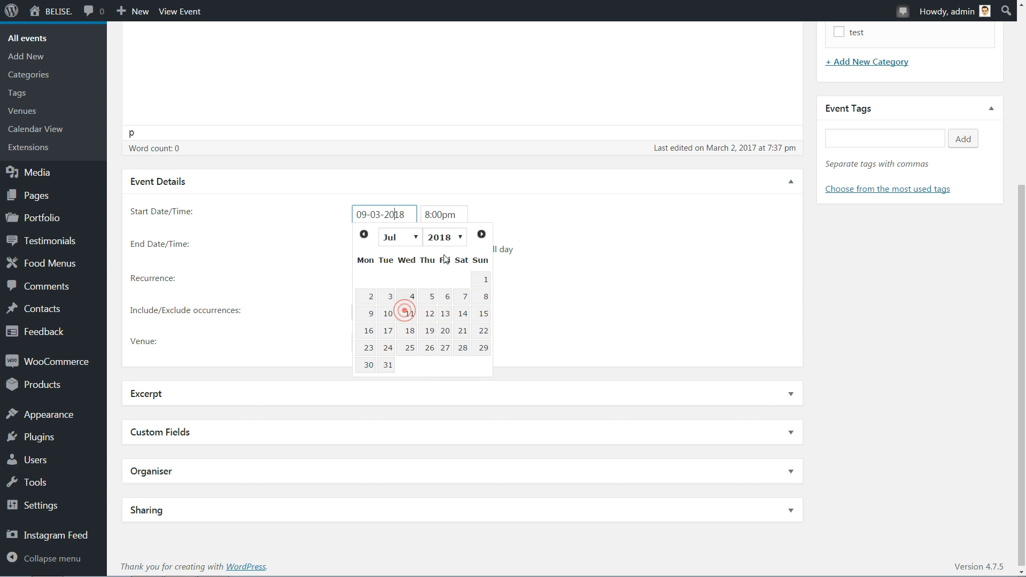
click(461, 241)
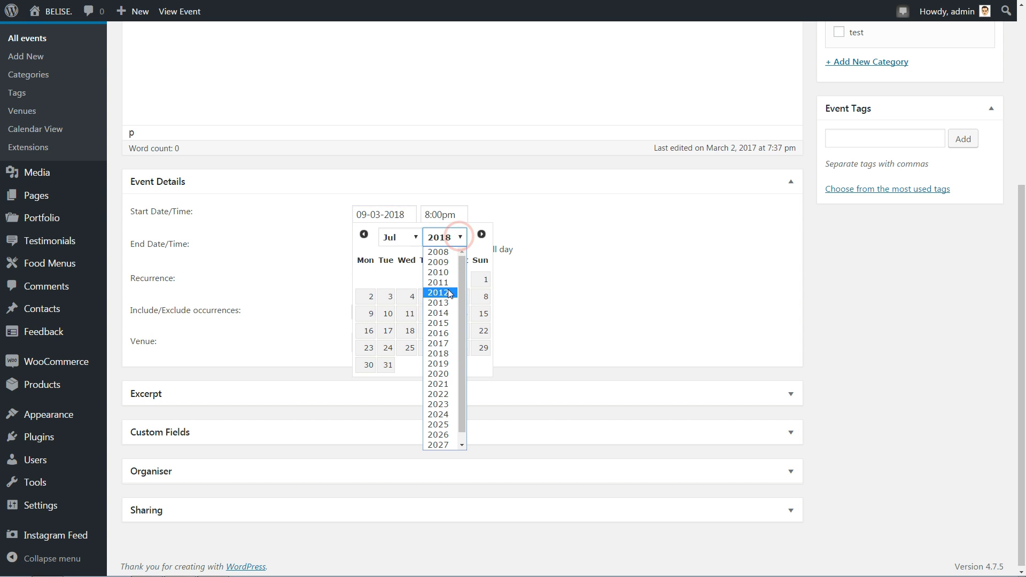
click(447, 342)
click(407, 296)
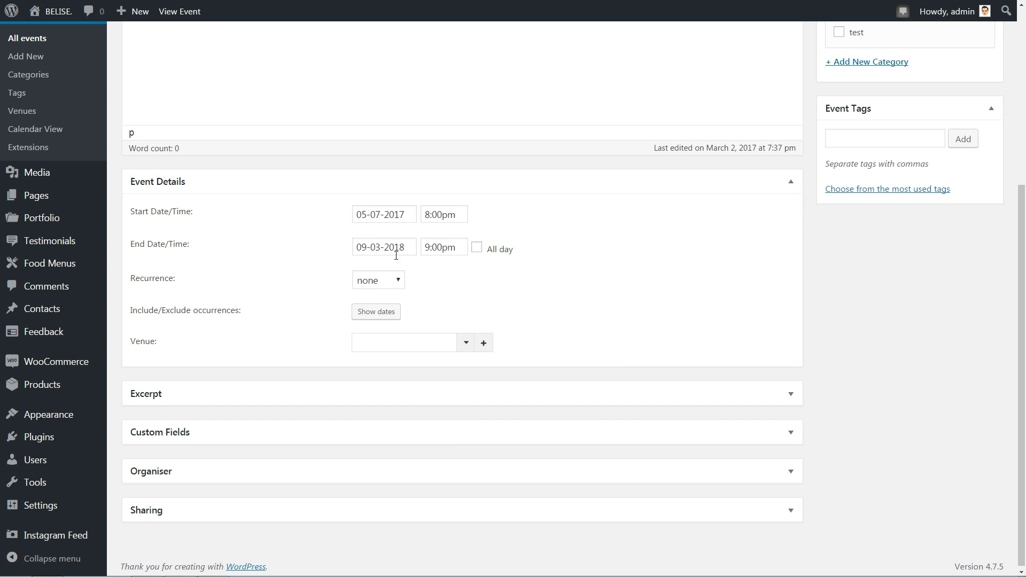
Set the end date to 06-07-2017 and mark the event as all day.
click(393, 249)
click(415, 271)
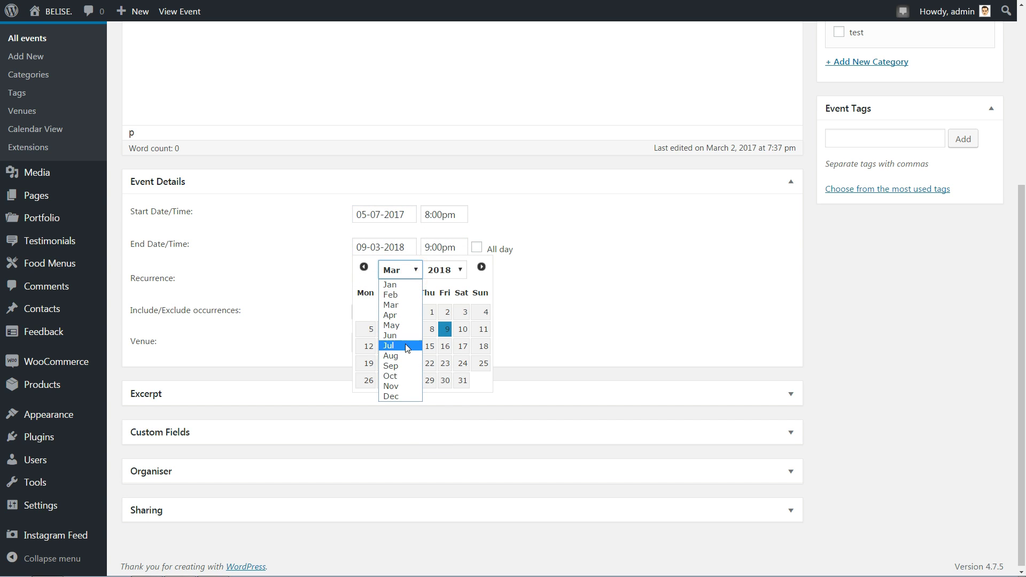
click(407, 348)
click(447, 271)
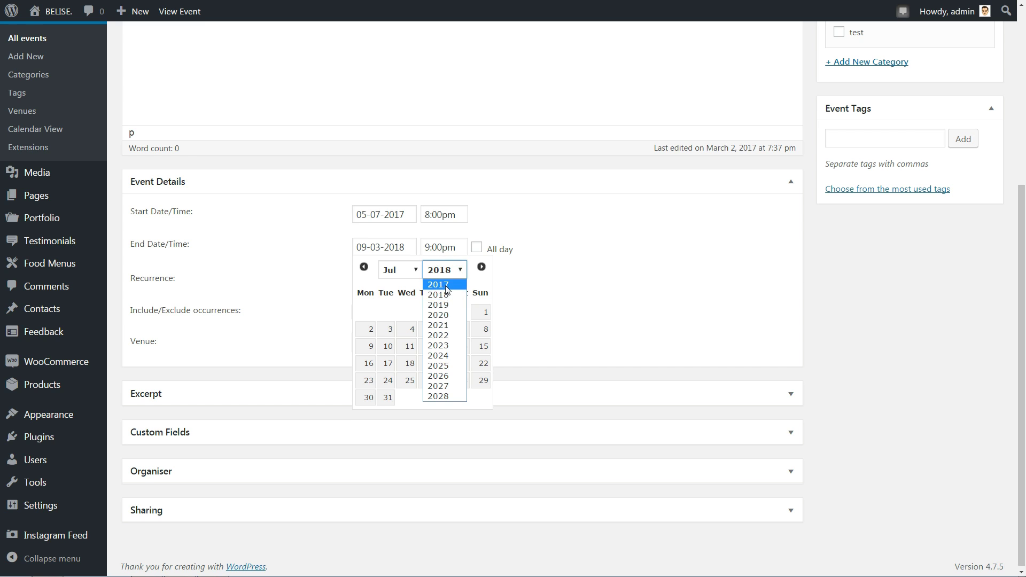
click(447, 287)
click(427, 328)
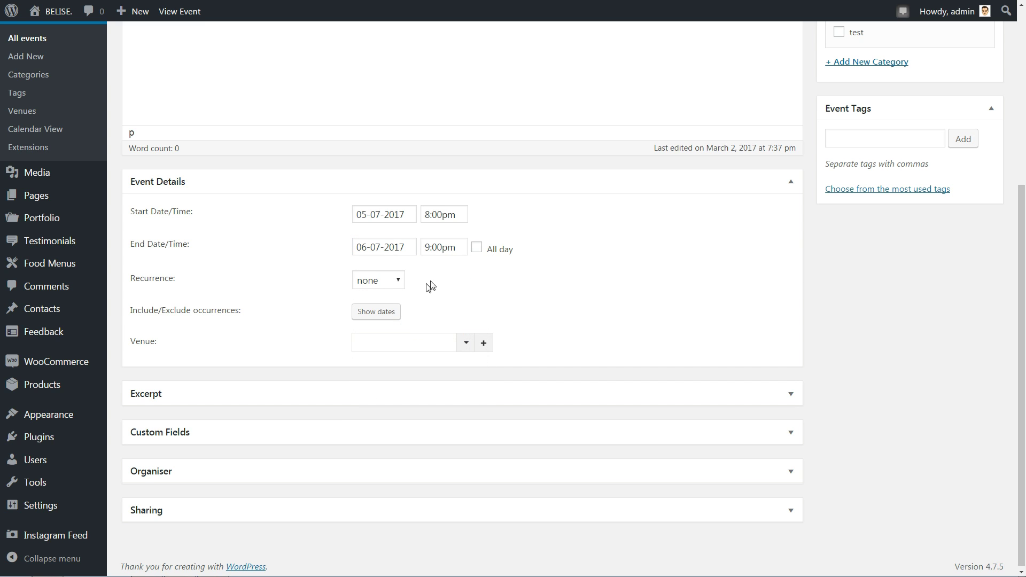
click(481, 248)
Set recurrence back to none after trying daily and weekly, and check the venue list.
click(397, 280)
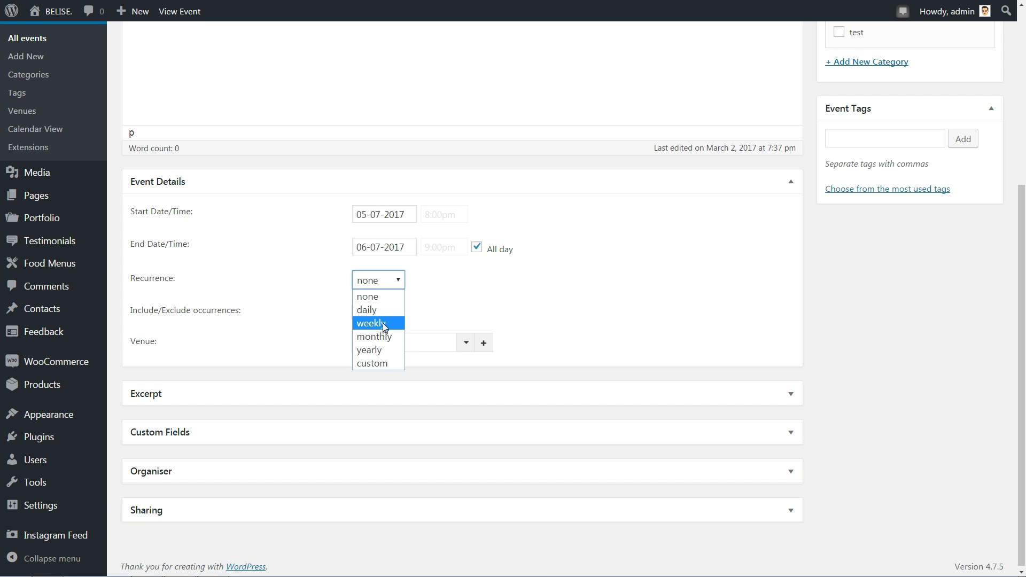
click(383, 311)
click(397, 279)
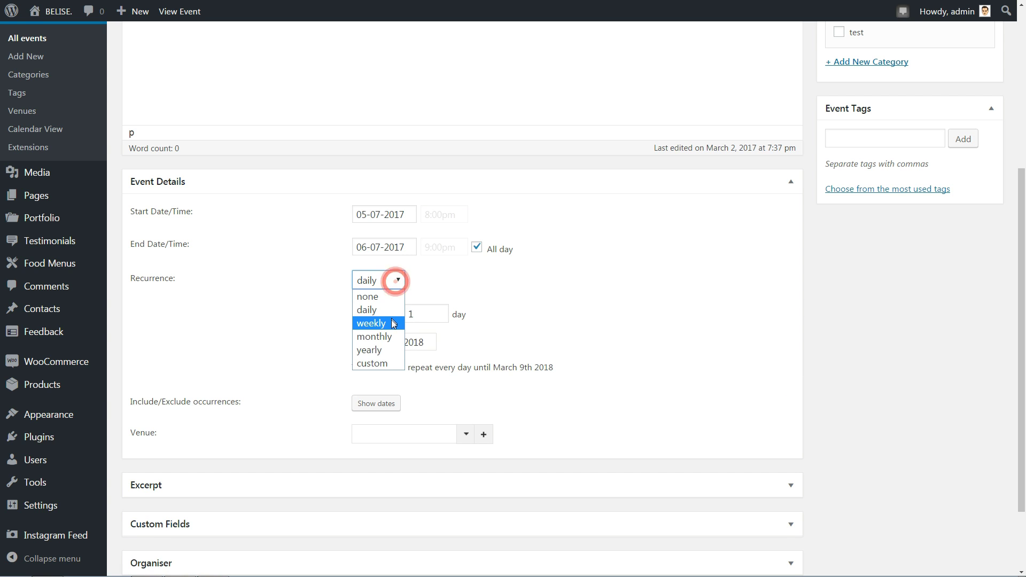
click(391, 323)
click(399, 280)
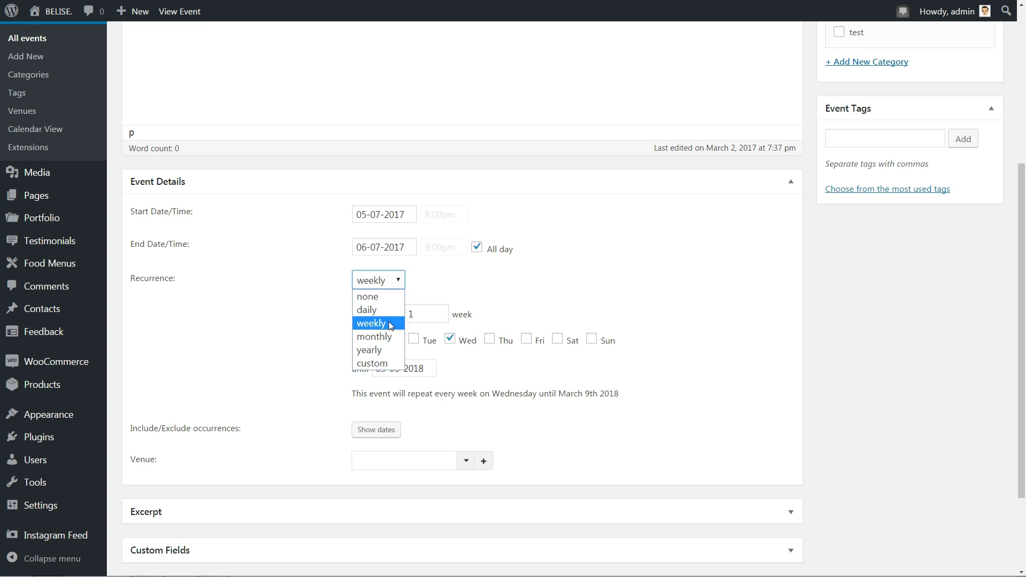
click(389, 302)
click(467, 345)
click(467, 344)
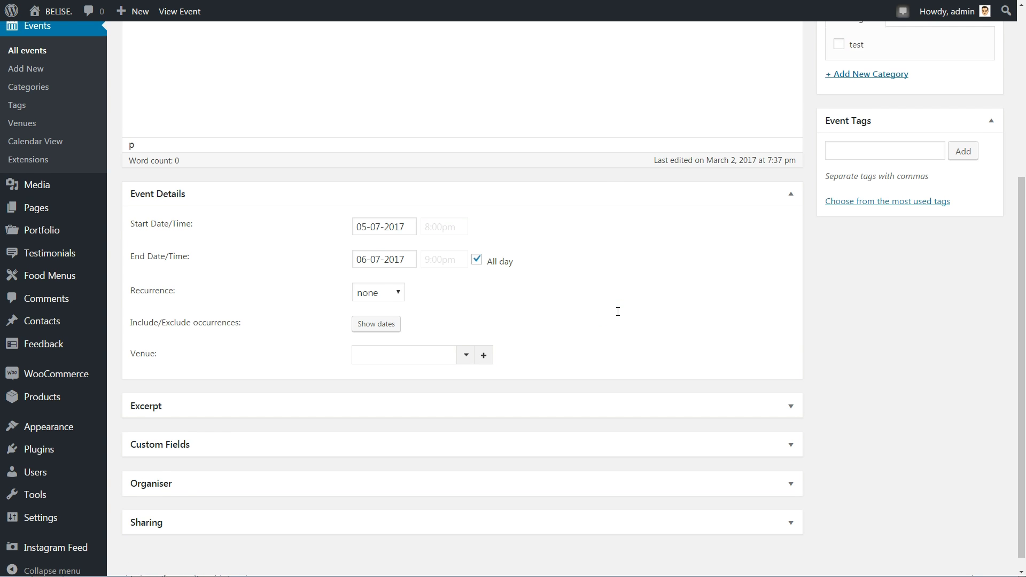
scroll(991, 278, up, 5)
Put the pasta event in the test category, add a tag, and update it.
click(838, 300)
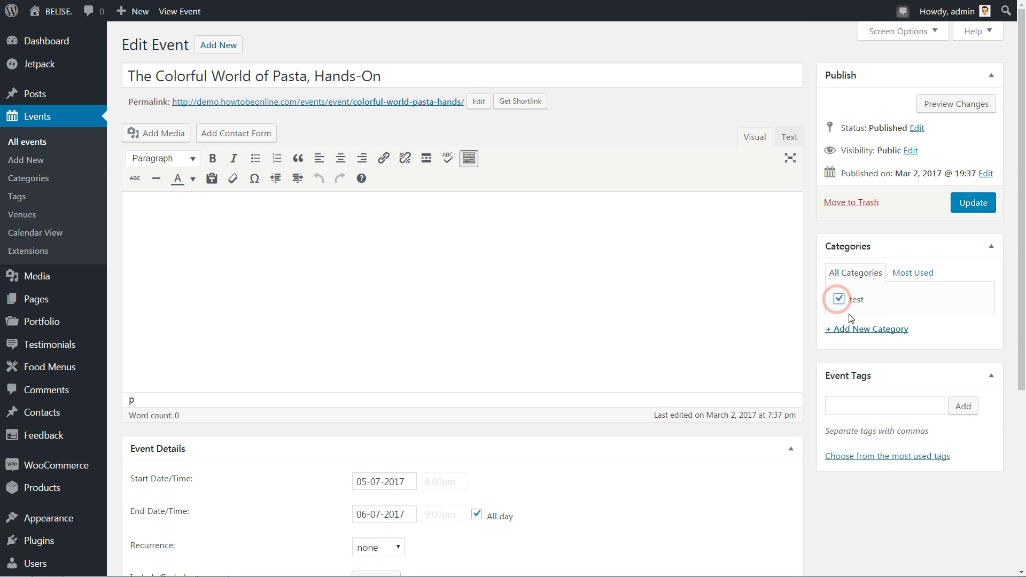
click(856, 404)
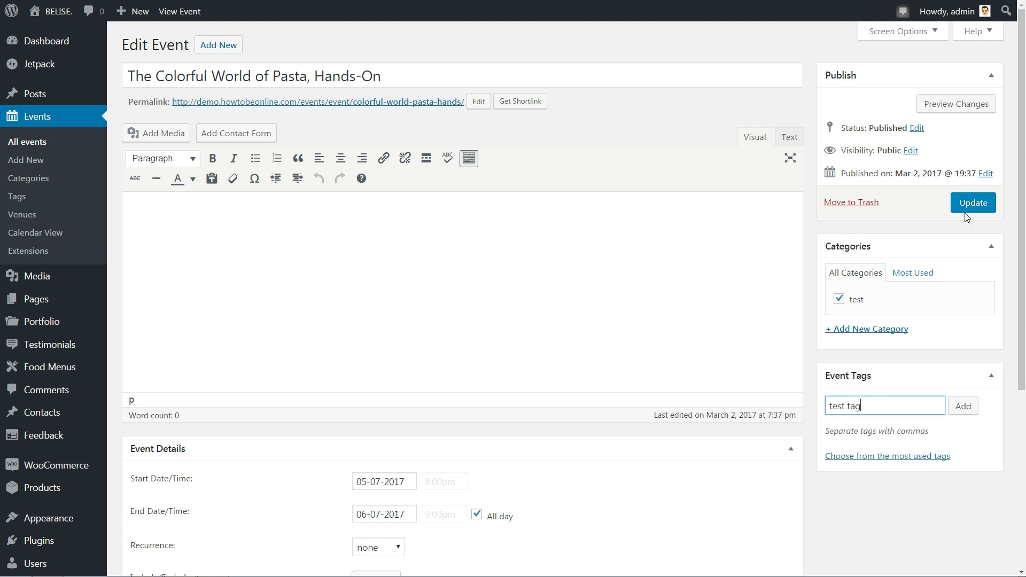
click(975, 202)
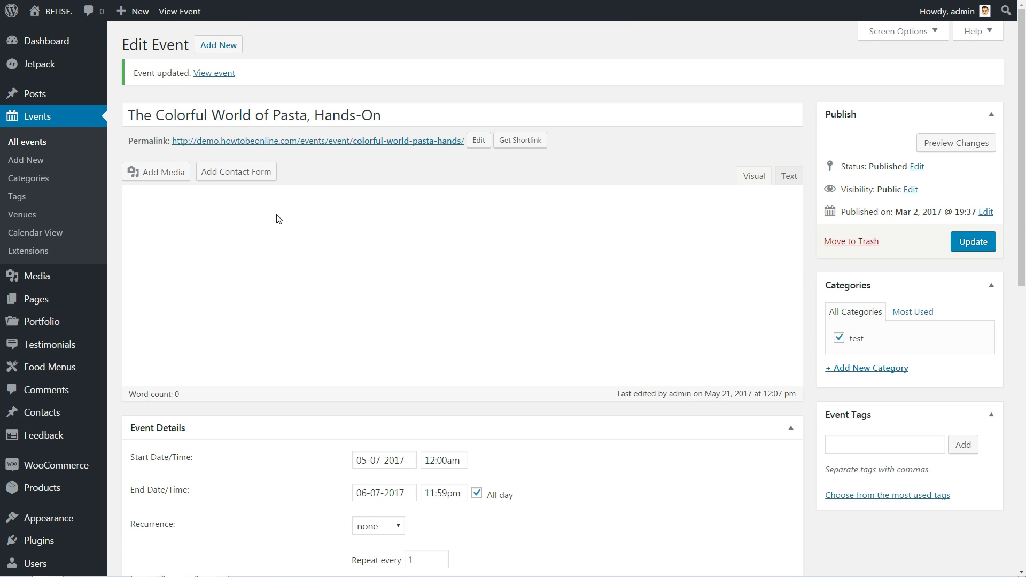
scroll(277, 219, down, 5)
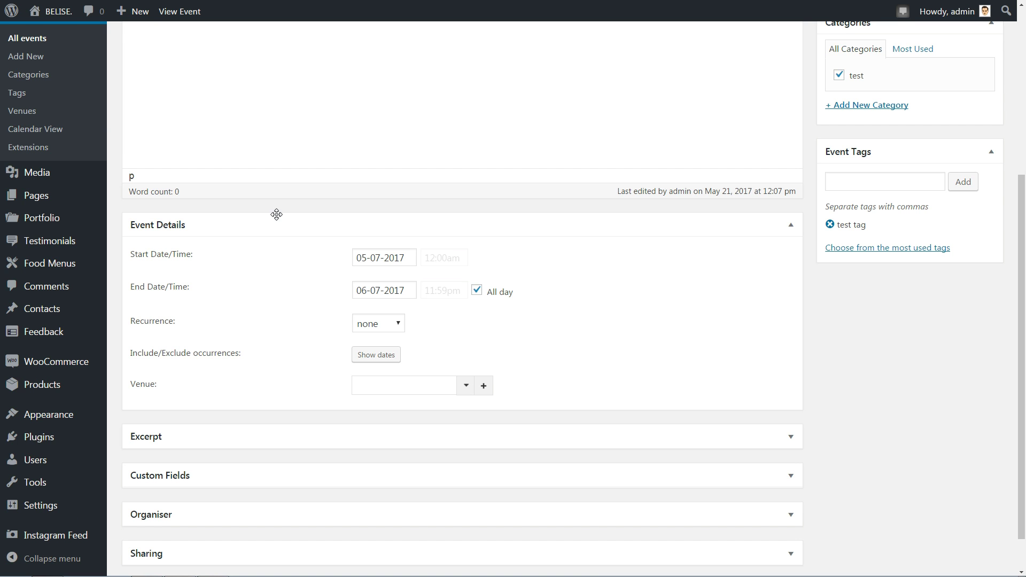
scroll(277, 218, up, 5)
Add 'More text here.' and the fruit-bowl photo to the event, update it, and visit the site.
text(More text here.)
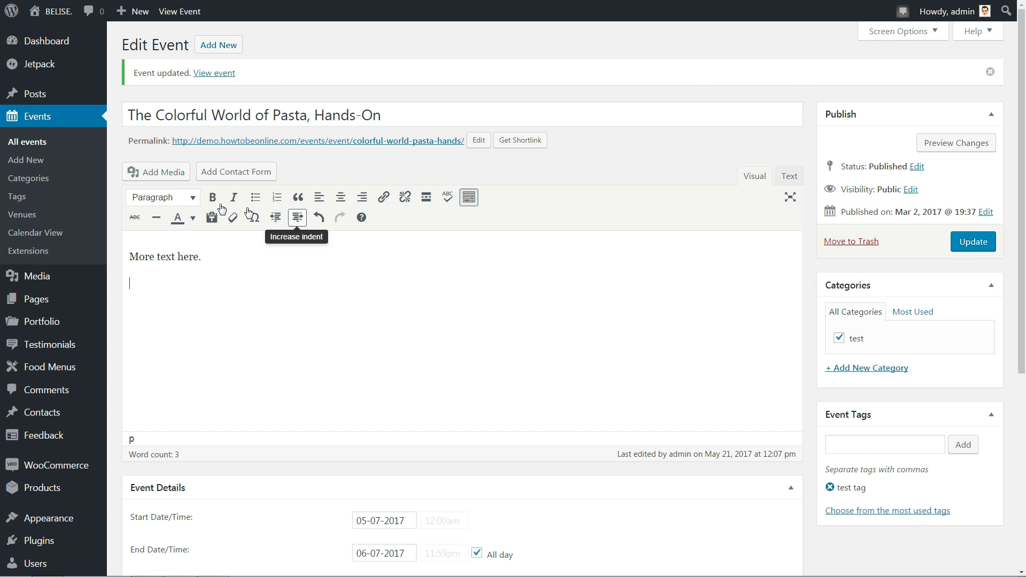
click(165, 173)
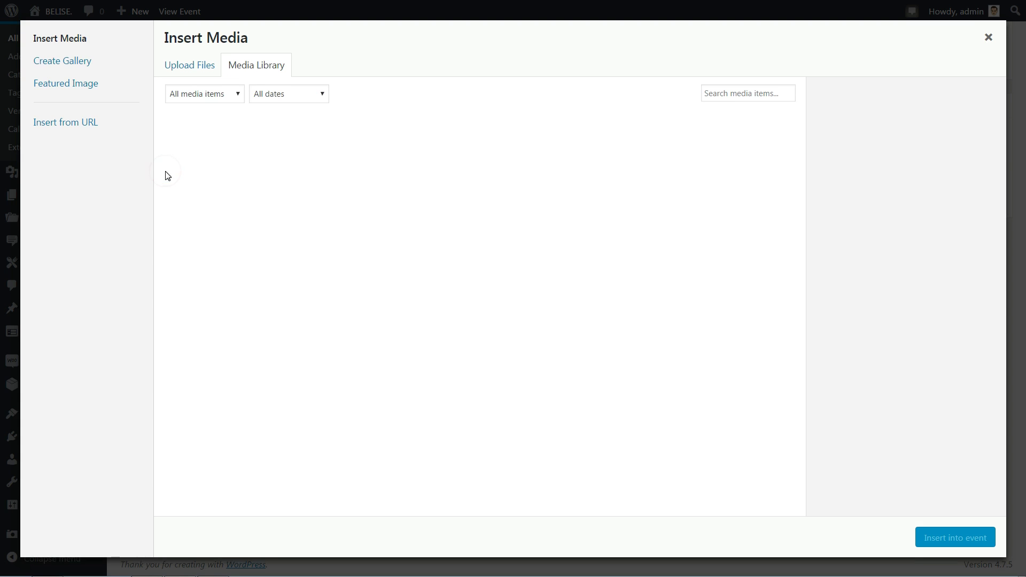
click(735, 409)
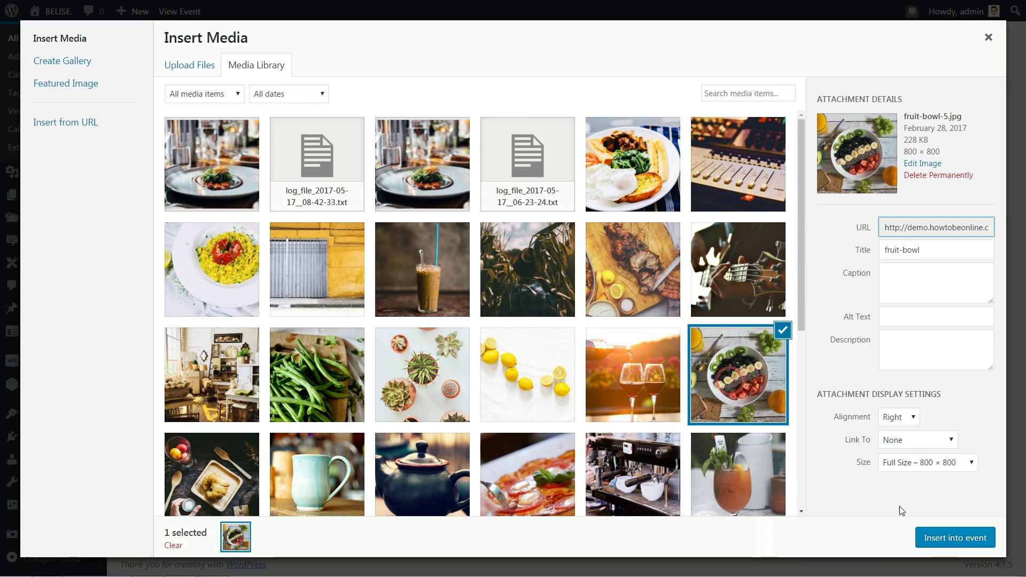
click(943, 537)
click(968, 243)
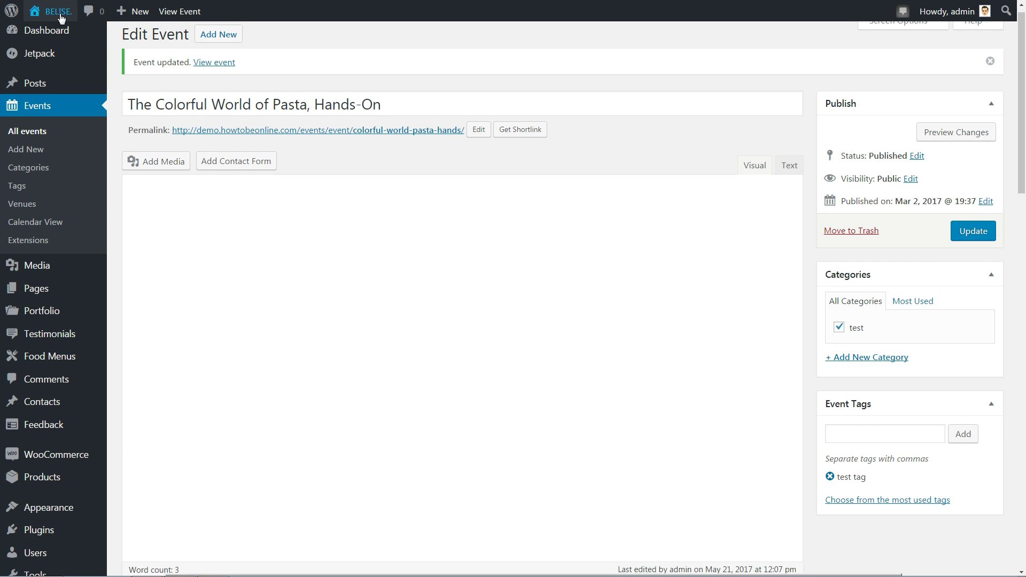
mouse_move(56, 11)
click(46, 35)
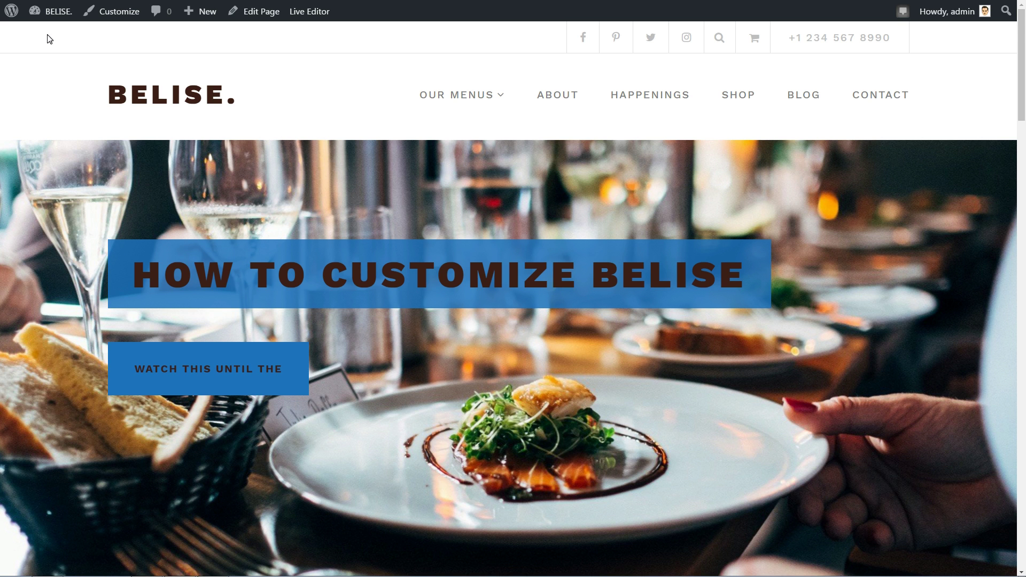
Scroll the front page to Upcoming Events and open the pasta event's page.
scroll(530, 336, down, 20)
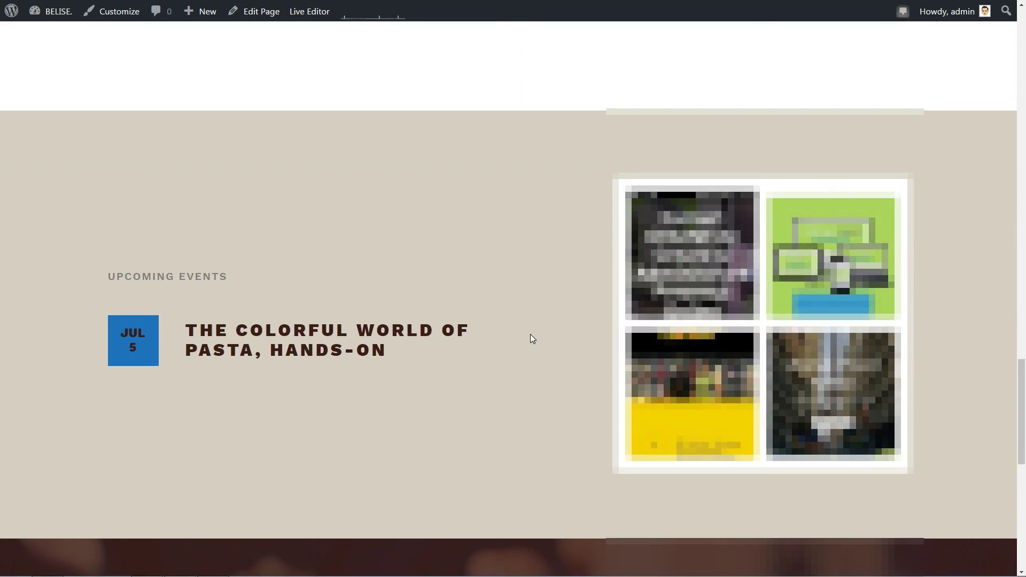
scroll(530, 335, up, 1)
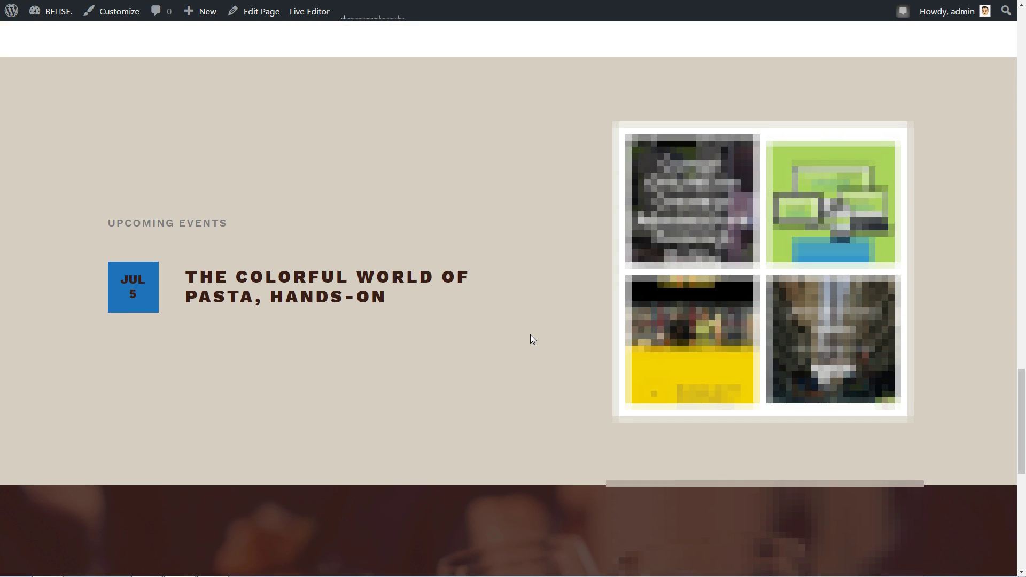
click(286, 282)
scroll(311, 288, down, 8)
scroll(311, 288, up, 8)
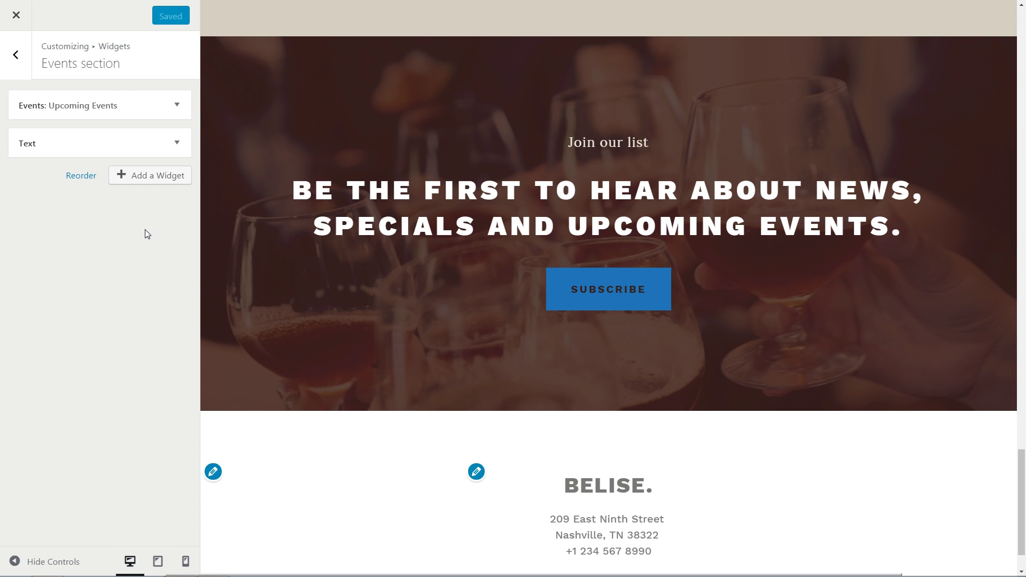
Inspect the Events section's Text widget holding the [instagram-feed] shortcode, then go back.
click(178, 142)
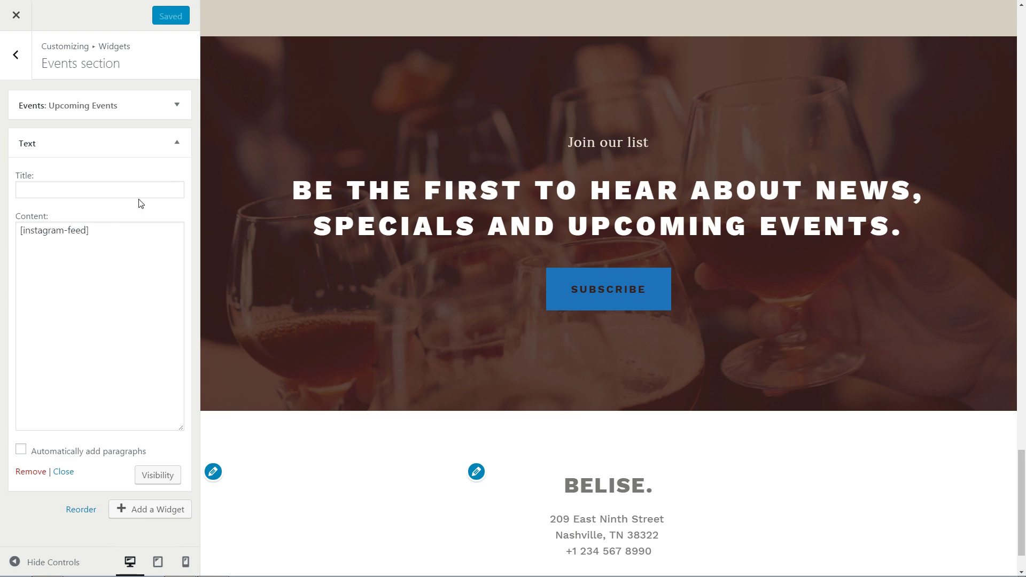
triple_click(101, 231)
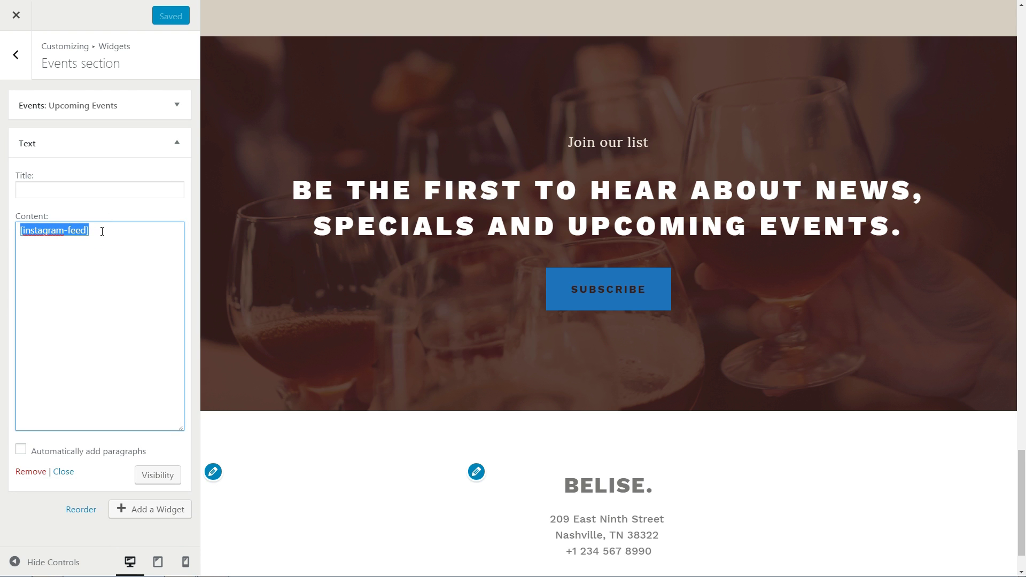
click(97, 231)
click(176, 142)
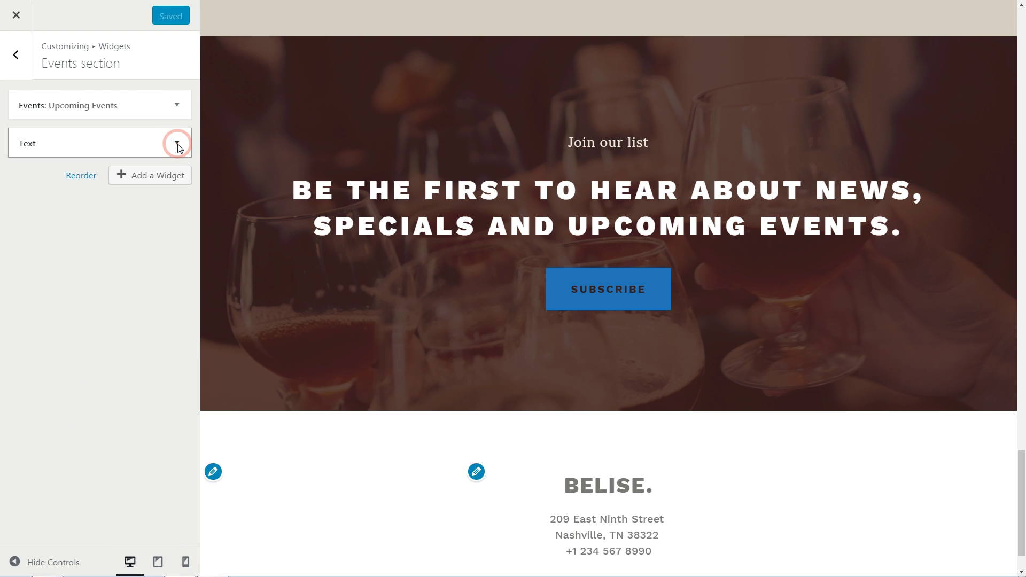
click(16, 54)
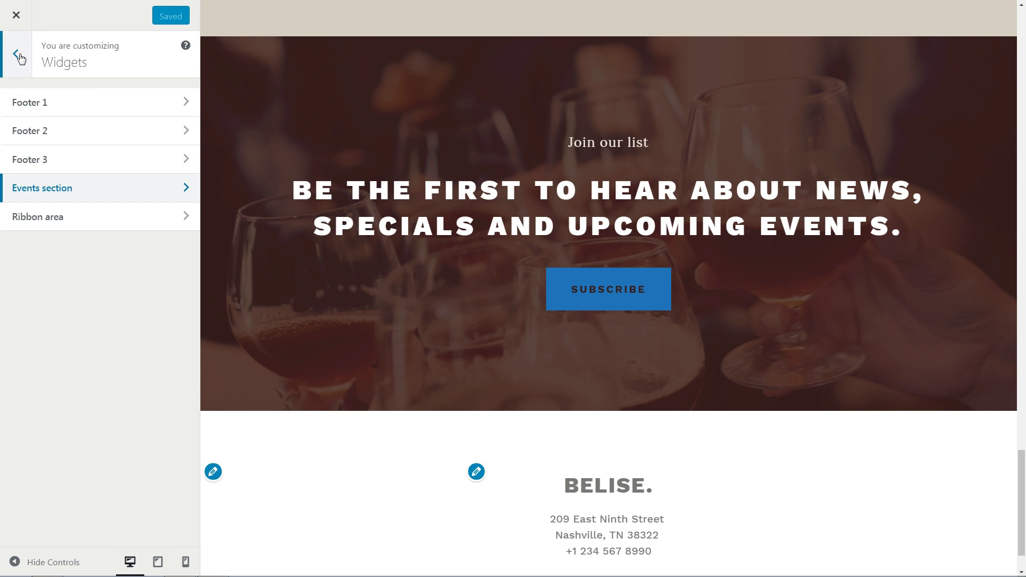
Change the Join our list ribbon button text from Subscribe to 'Buy a ticket' and publish.
click(190, 216)
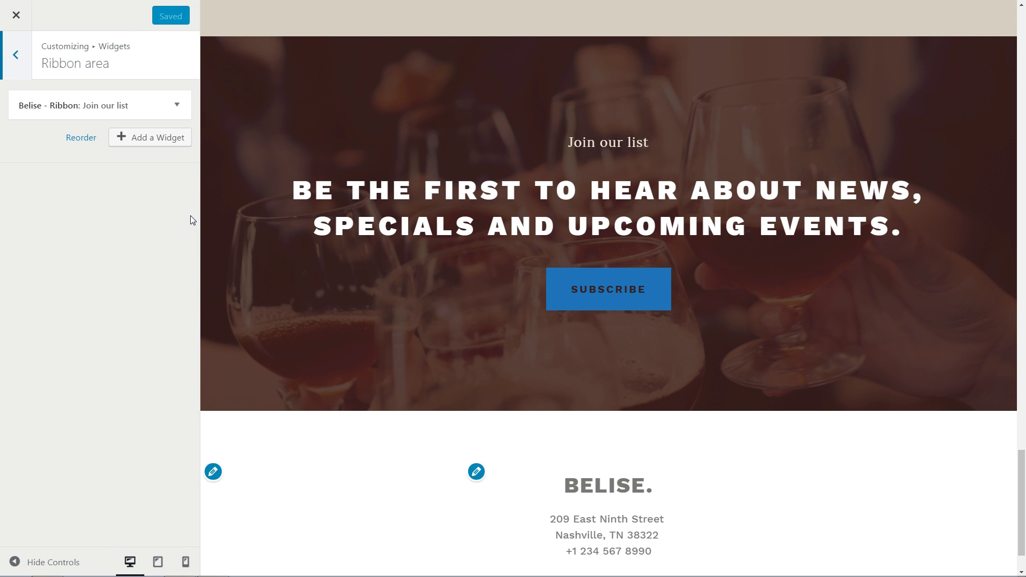
click(177, 104)
drag(79, 148, 19, 151)
drag(20, 191, 33, 231)
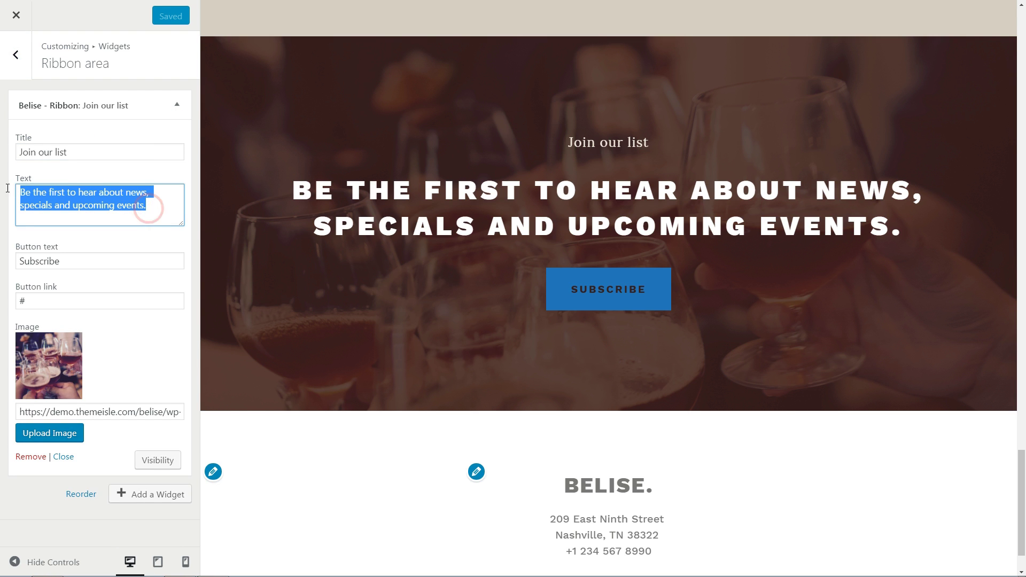
drag(80, 261, 17, 256)
click(52, 297)
text(B)
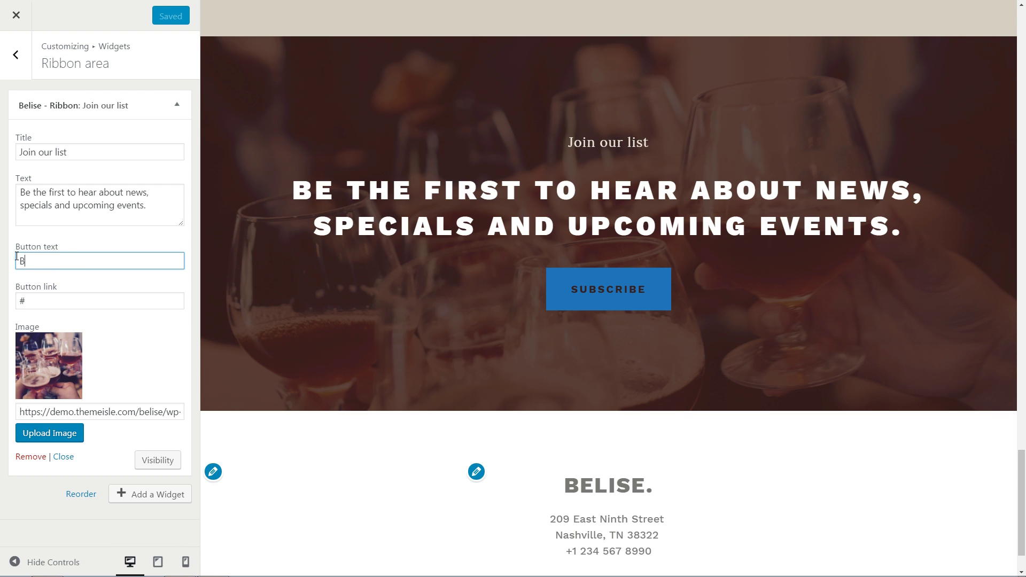
text(uy a ticket)
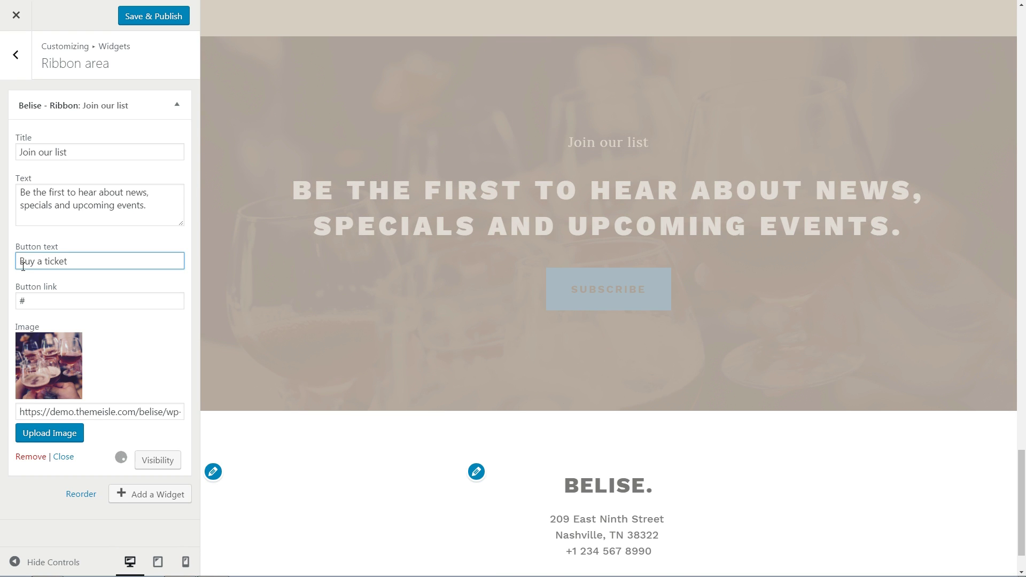
click(45, 297)
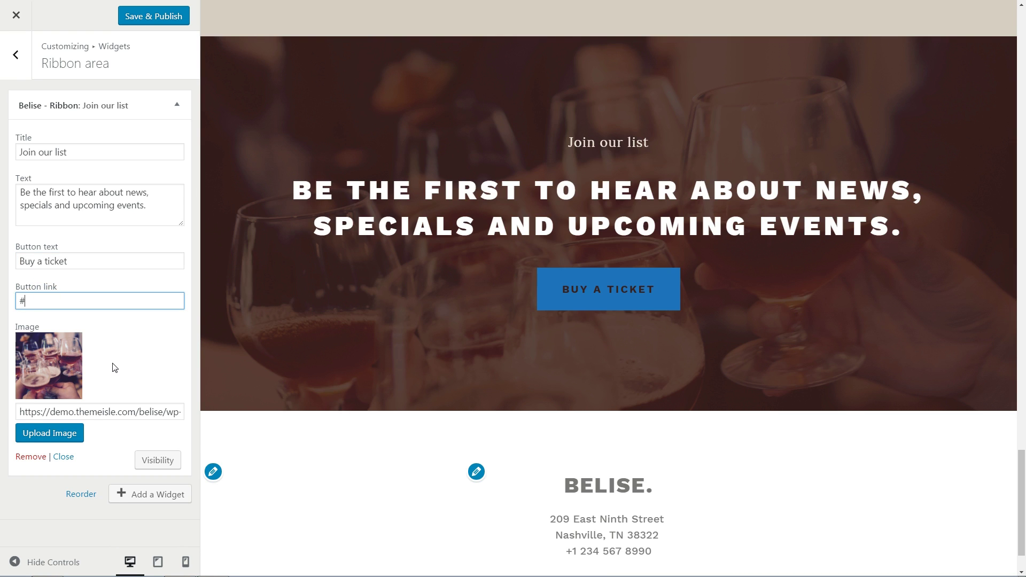
click(112, 361)
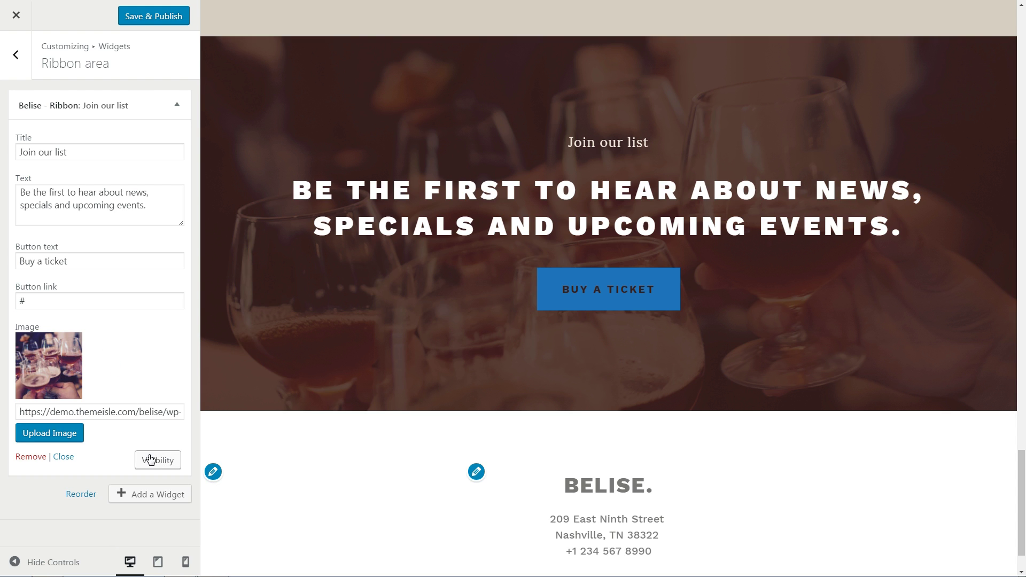
click(144, 15)
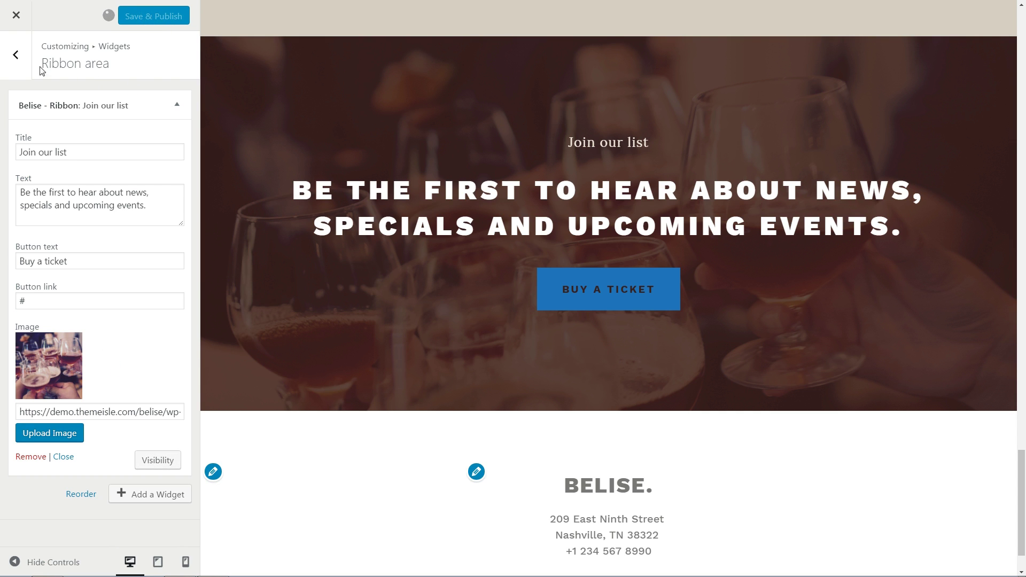
click(16, 59)
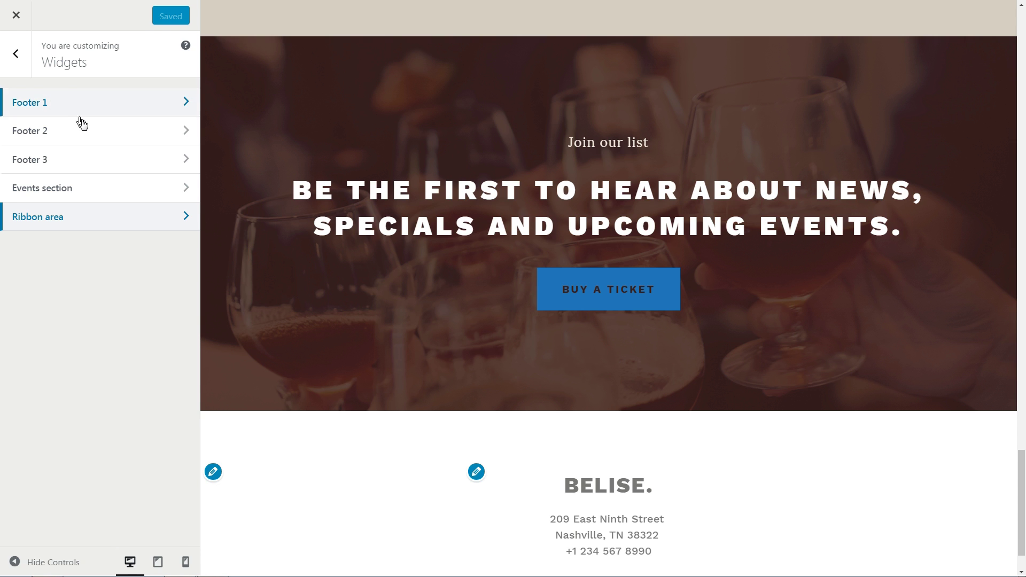
Replace BELISE with BUSINESS in the Footer 2 Text widget's heading.
click(186, 133)
click(178, 108)
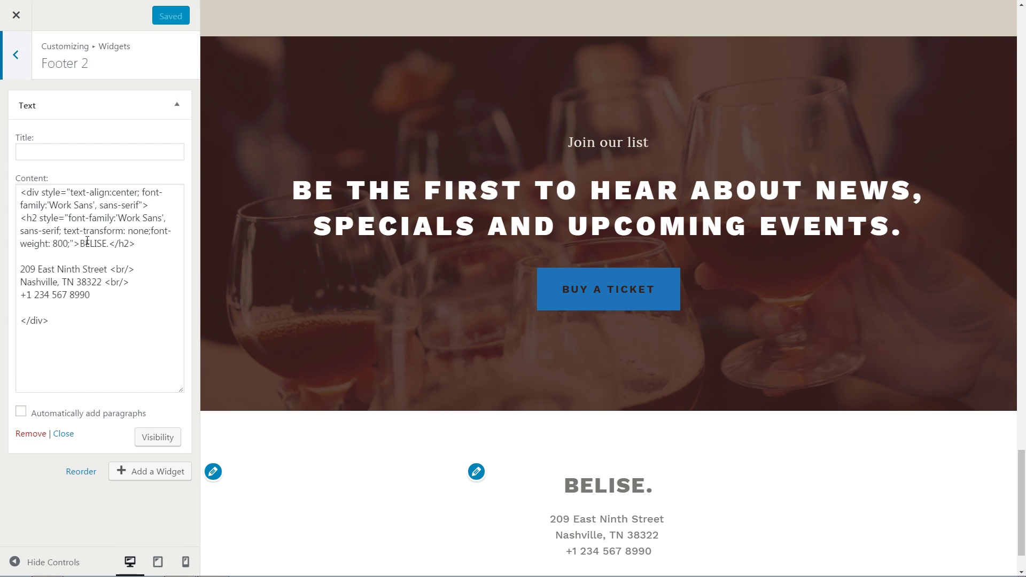
drag(81, 243, 106, 243)
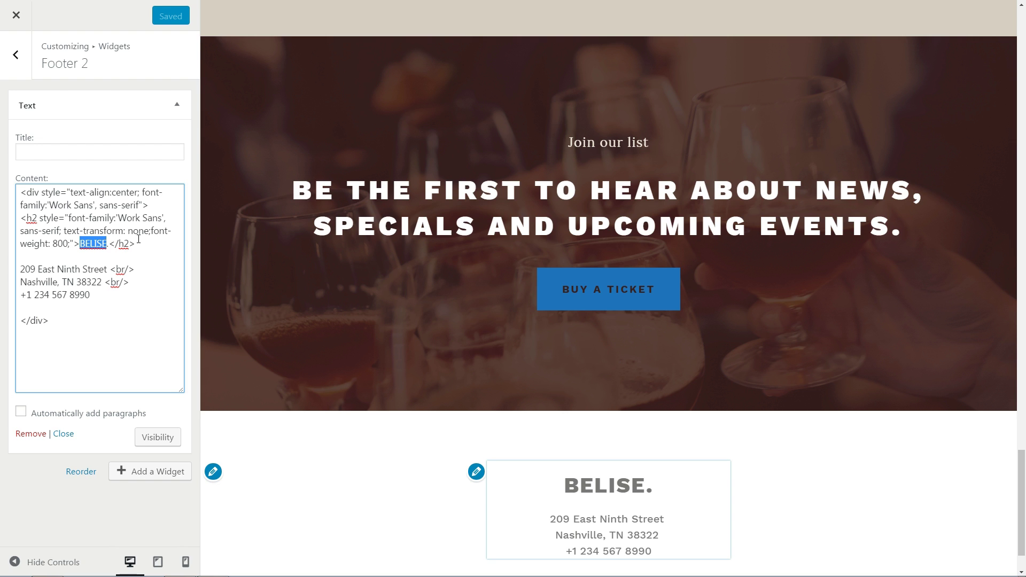
text(BUSINESS)
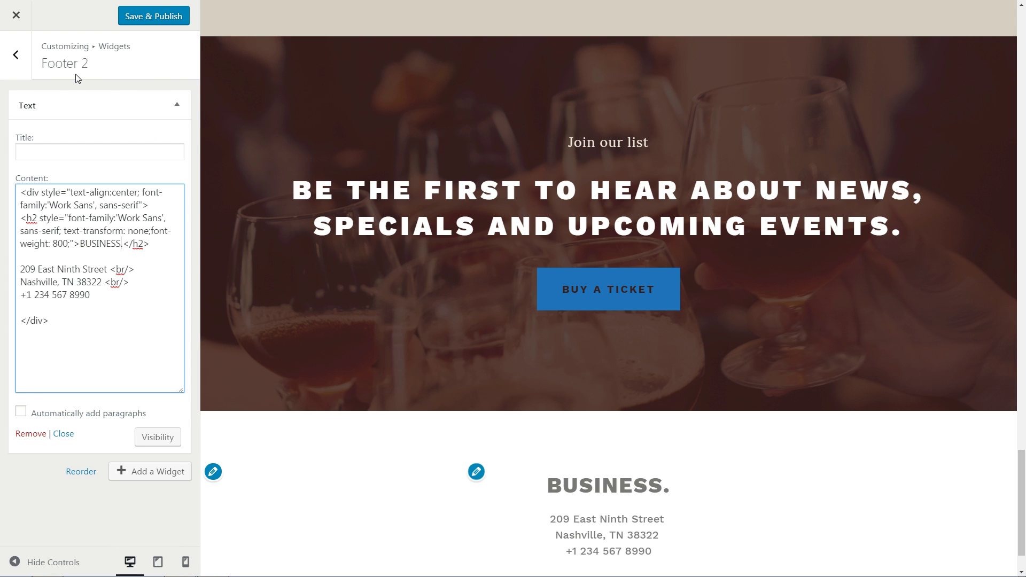
scroll(404, 465, down, 2)
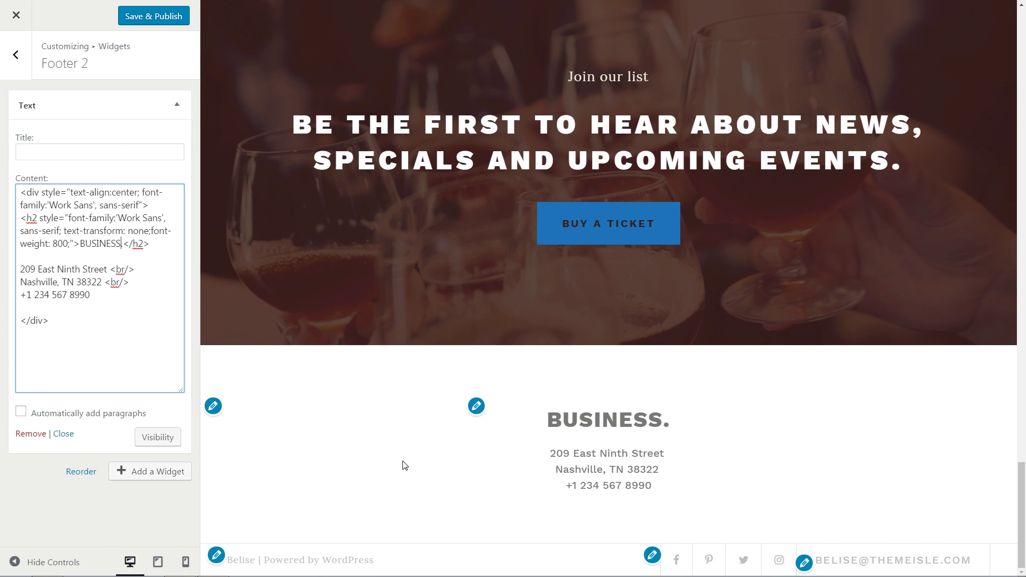
click(217, 551)
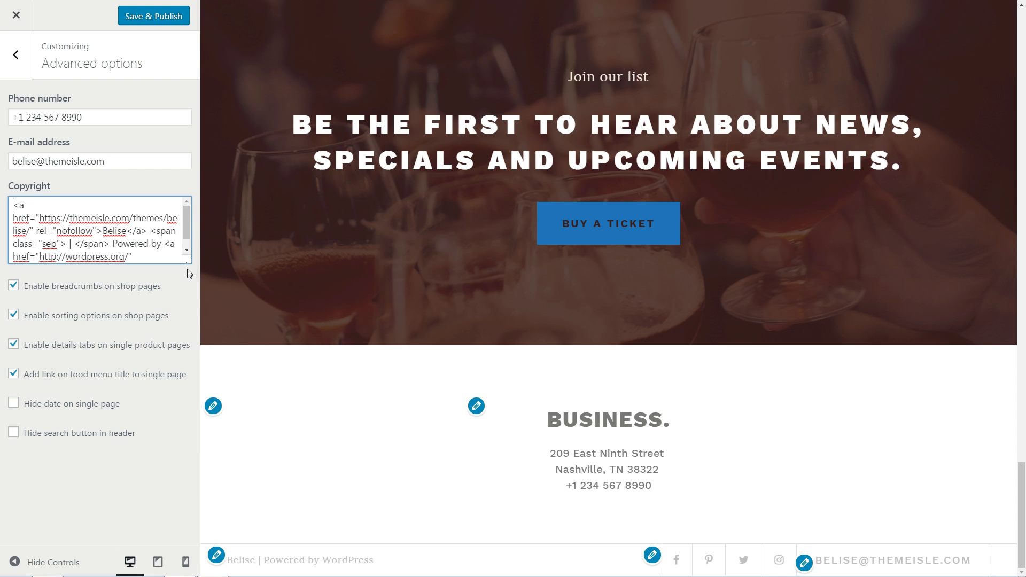
Enlarge the footer copyright box to review its full text.
drag(190, 266, 189, 289)
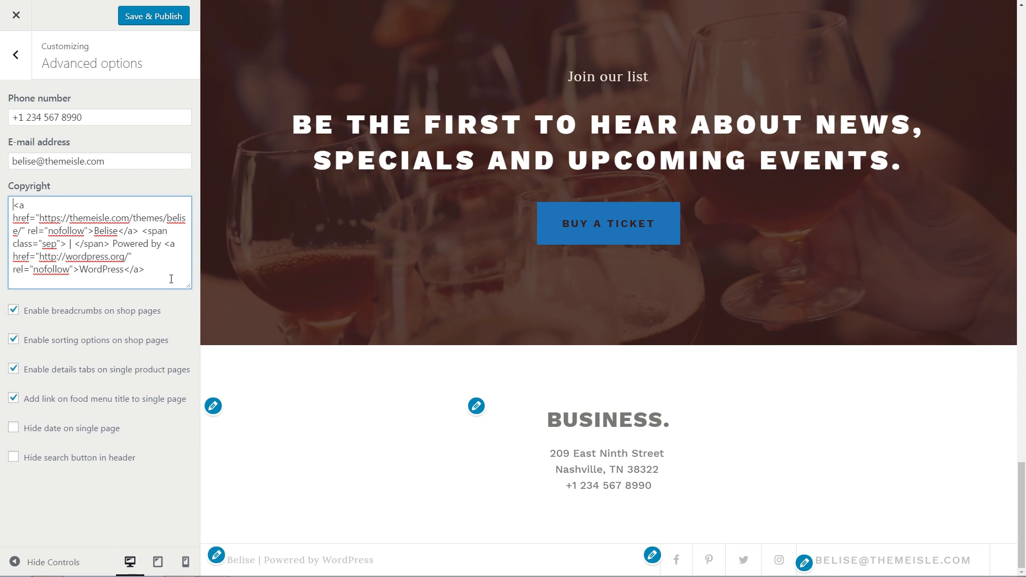
drag(114, 269, 80, 269)
click(157, 268)
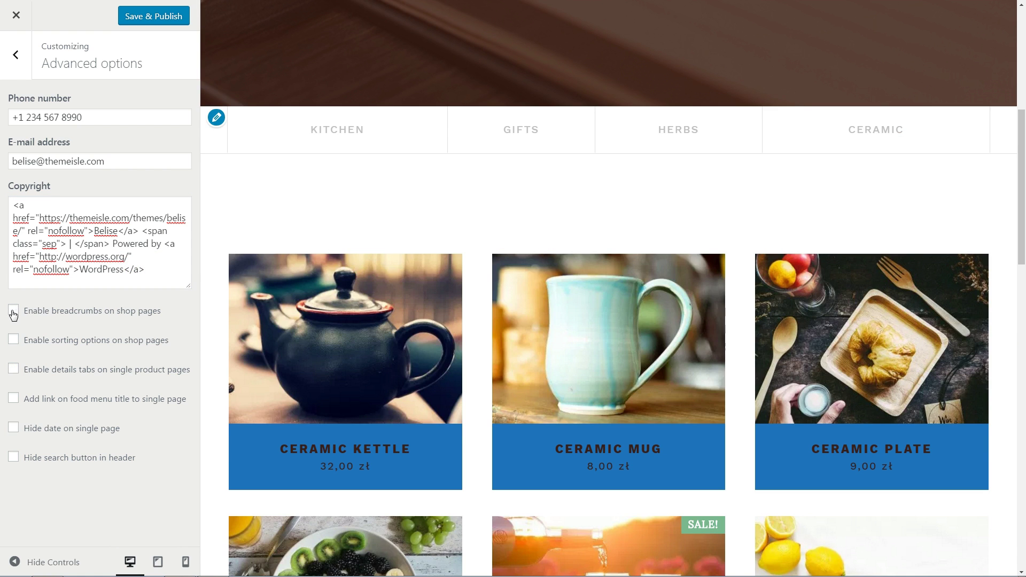
Turn on breadcrumbs and sorting options for shop pages, previewing products sorted by popularity.
click(13, 311)
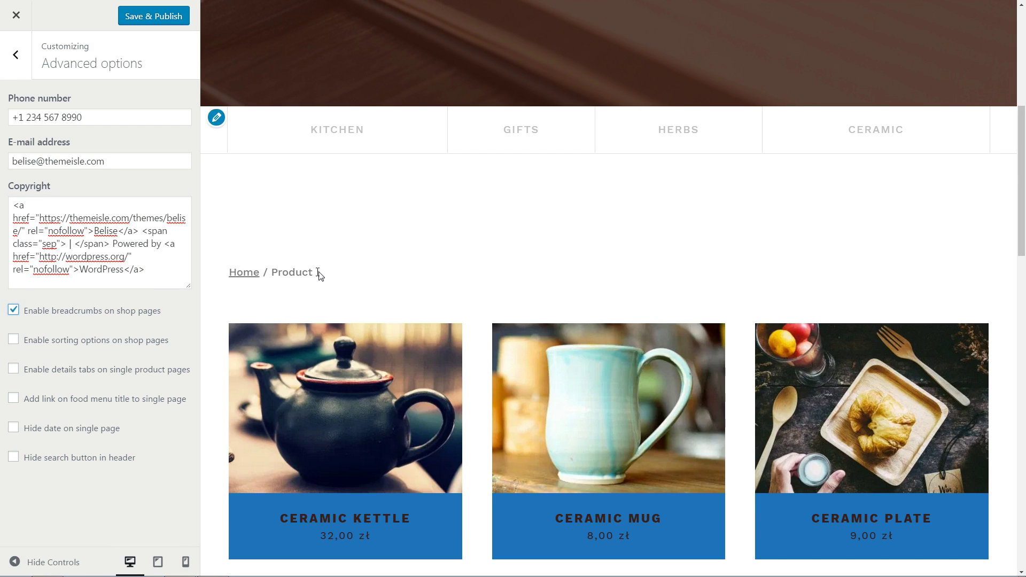
triple_click(319, 272)
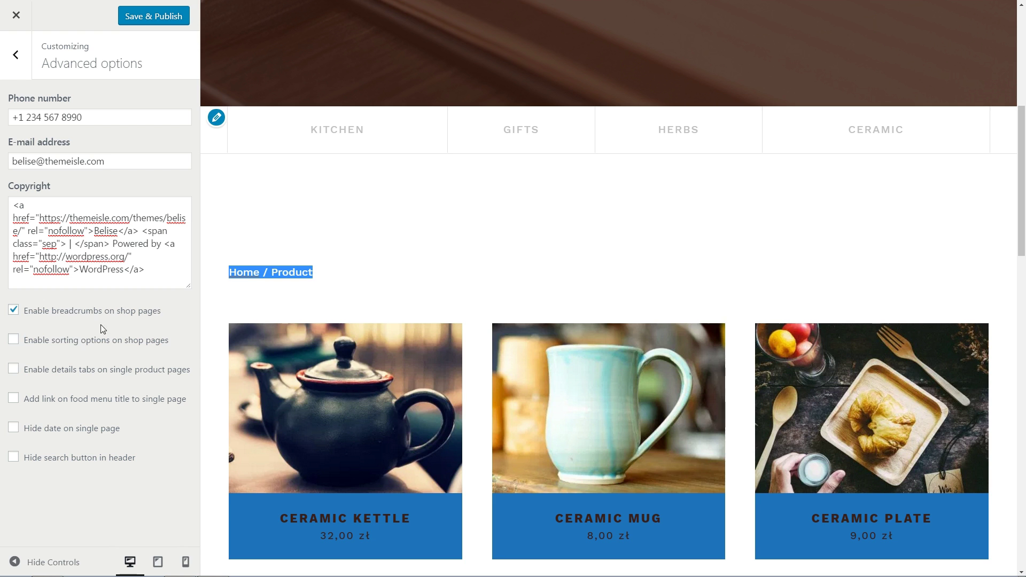
click(25, 342)
click(954, 350)
click(932, 384)
Turn on details tabs for product pages, previewing the Ceramic Kettle product.
click(351, 432)
scroll(352, 432, down, 3)
click(24, 374)
scroll(401, 229, down, 7)
scroll(581, 80, up, 10)
Link food menu titles to their single pages, previewing the Brunch menu and Steak & Eggs.
mouse_move(540, 75)
click(542, 156)
scroll(303, 407, down, 7)
click(13, 398)
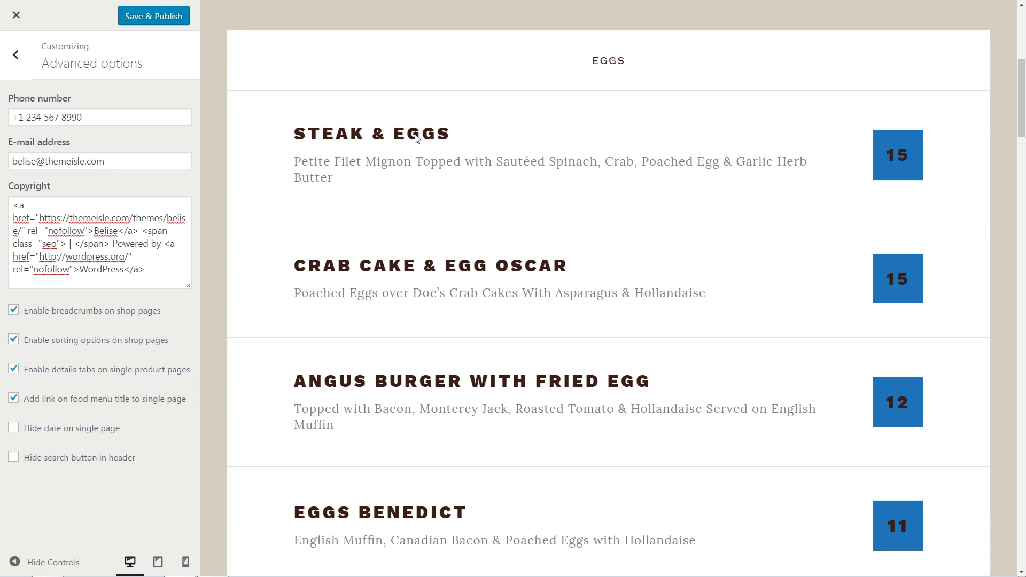
click(415, 135)
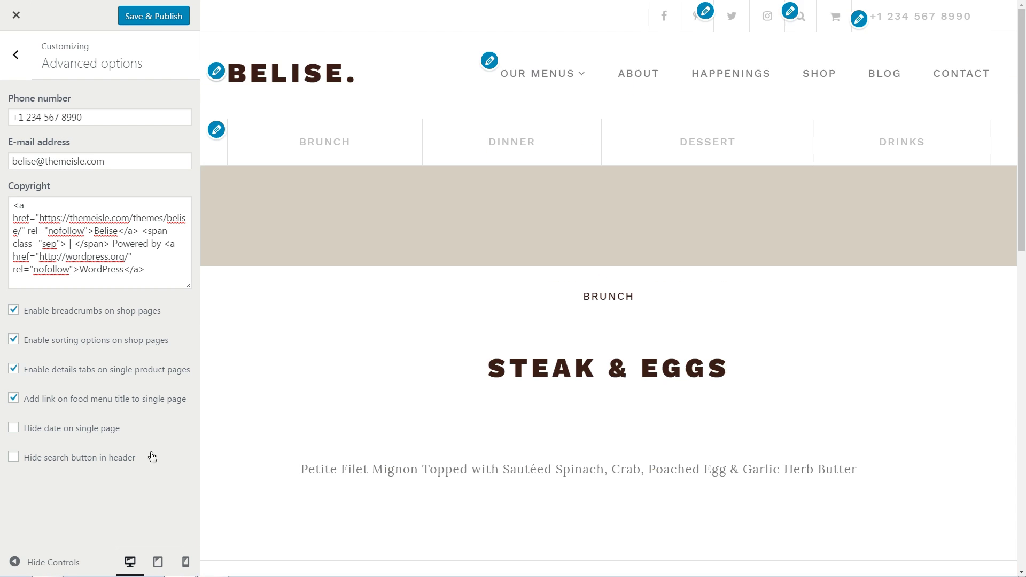
Hide the date on single pages and the header search button, then publish.
click(14, 428)
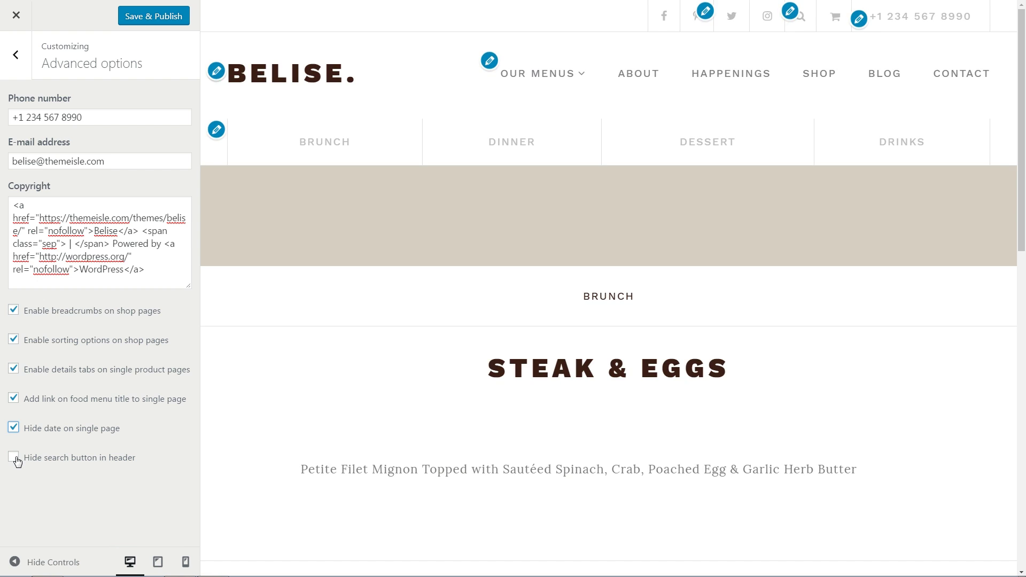
click(14, 457)
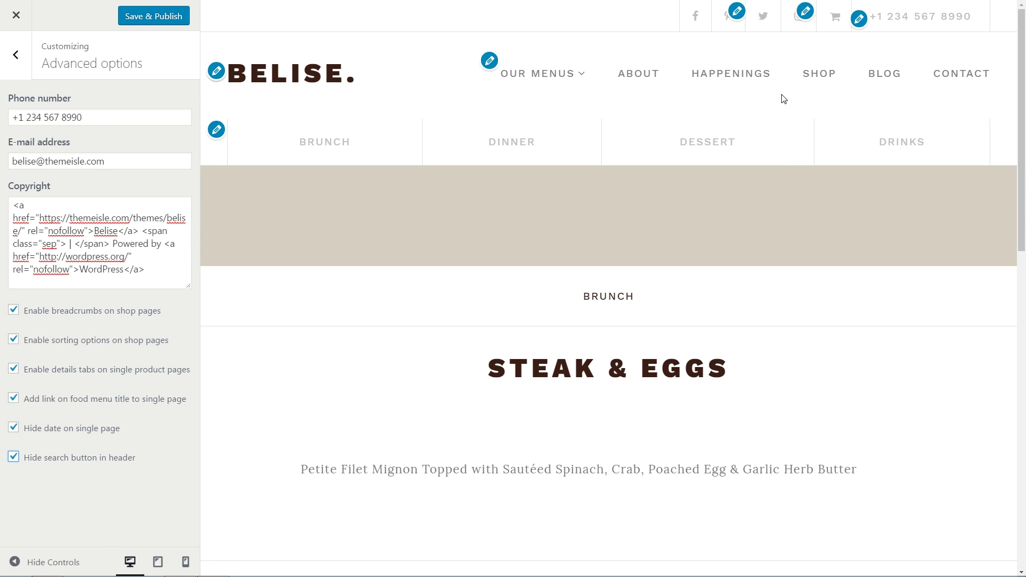
click(155, 17)
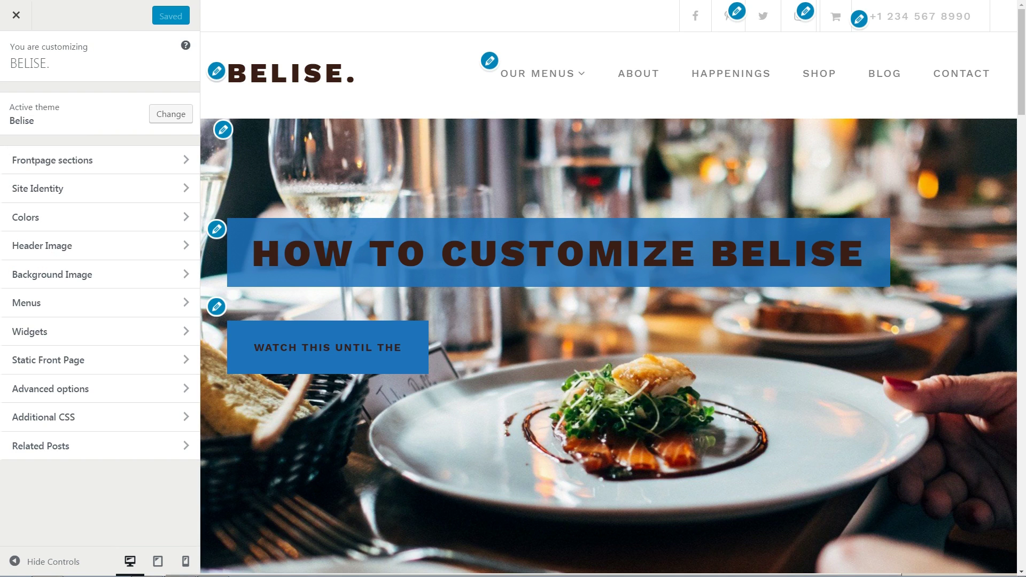
Apply Color scheme 2 with a yellow background colour, then go to Header Image settings.
click(188, 222)
click(162, 124)
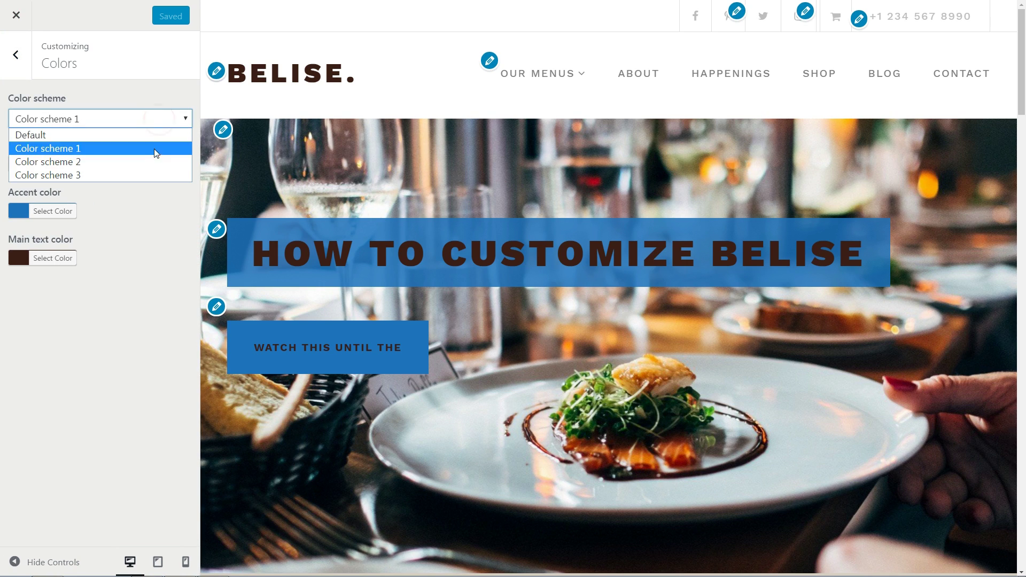
click(152, 161)
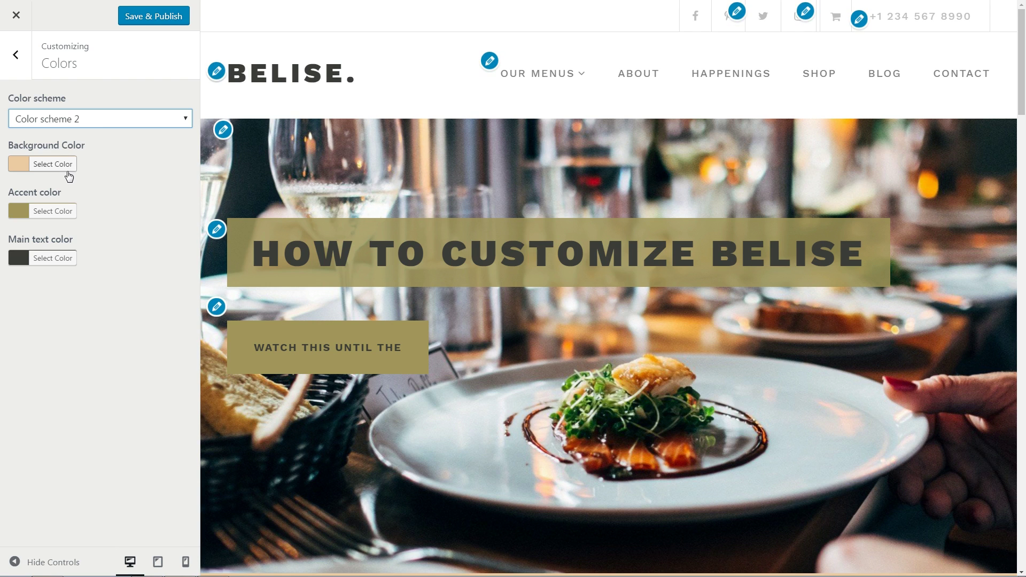
click(64, 166)
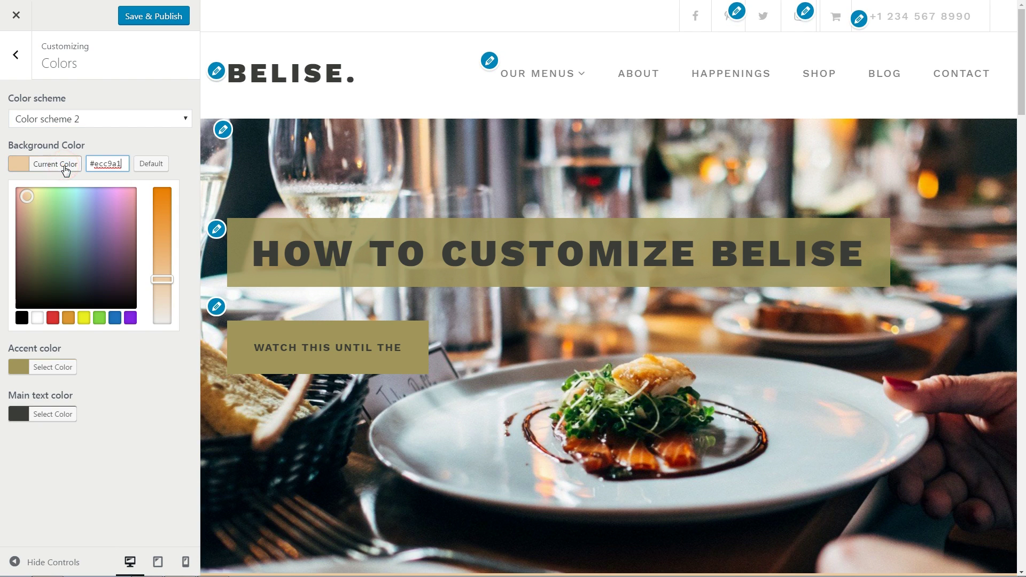
click(84, 318)
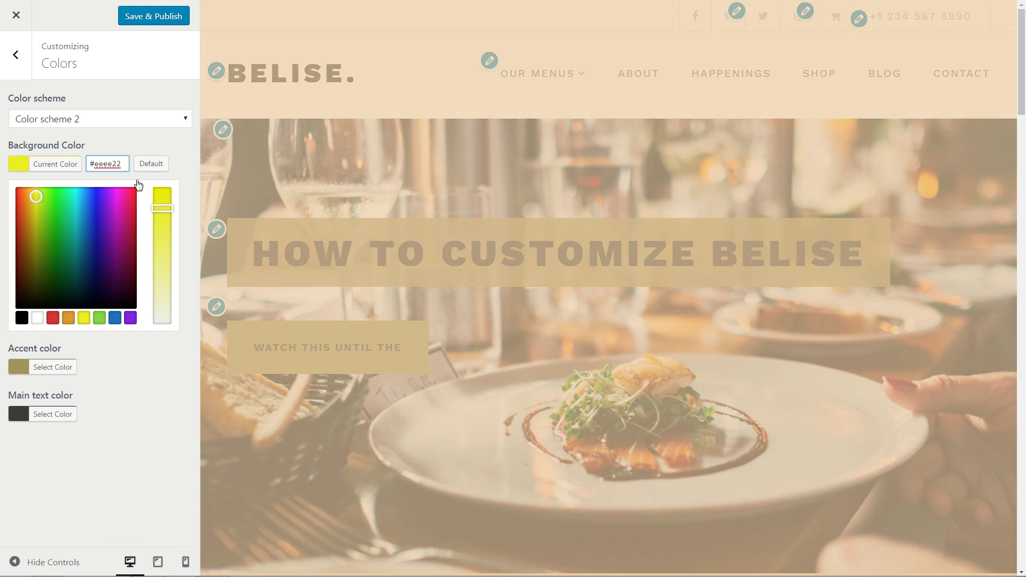
click(147, 137)
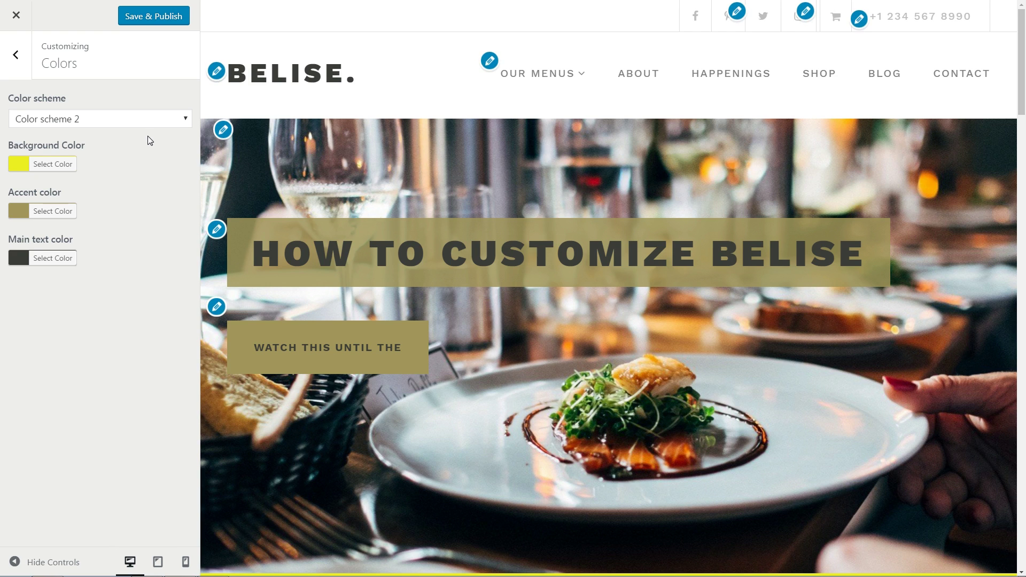
click(14, 59)
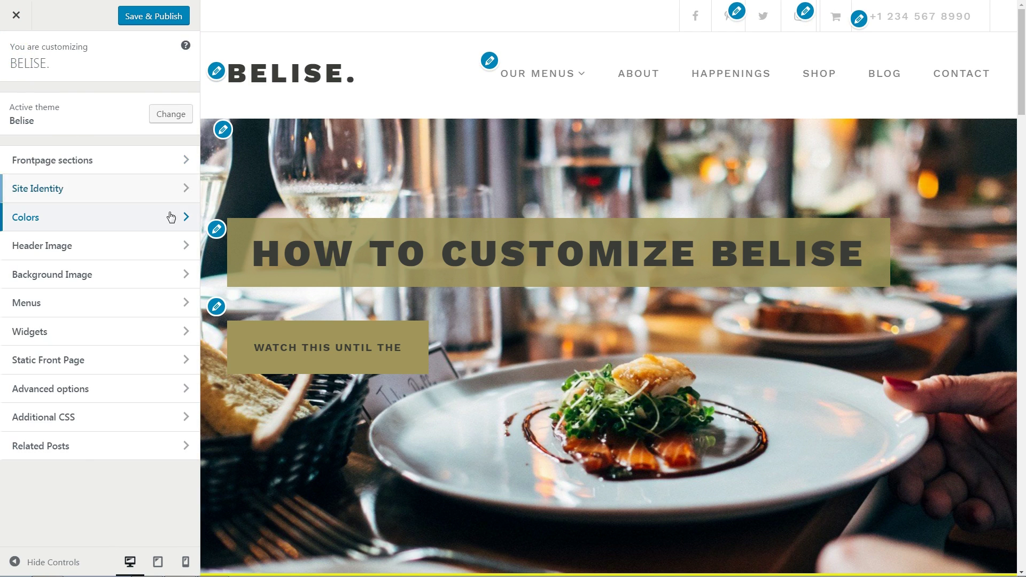
click(190, 244)
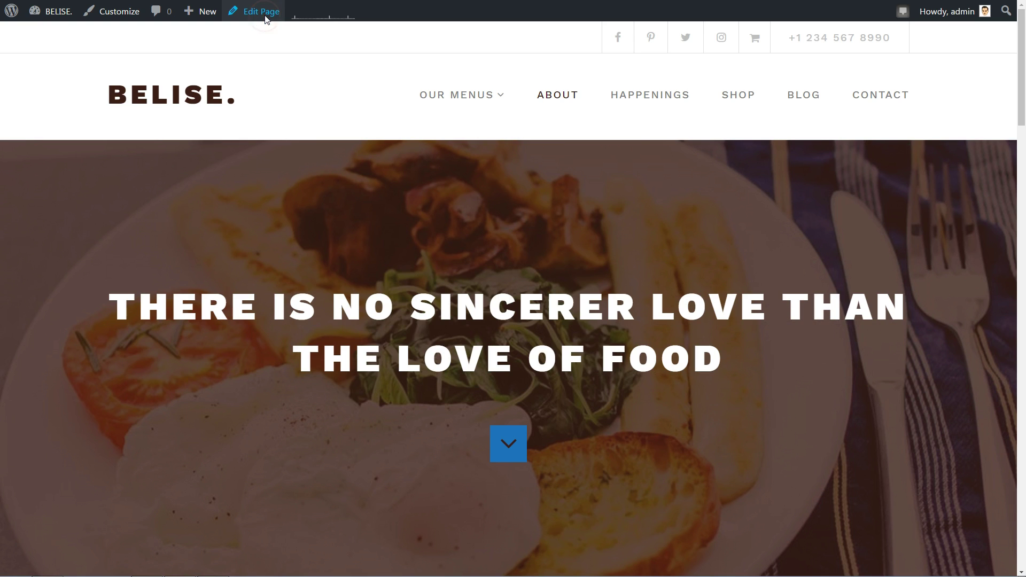
Remove the page's current featured image, update it and view the result.
click(266, 19)
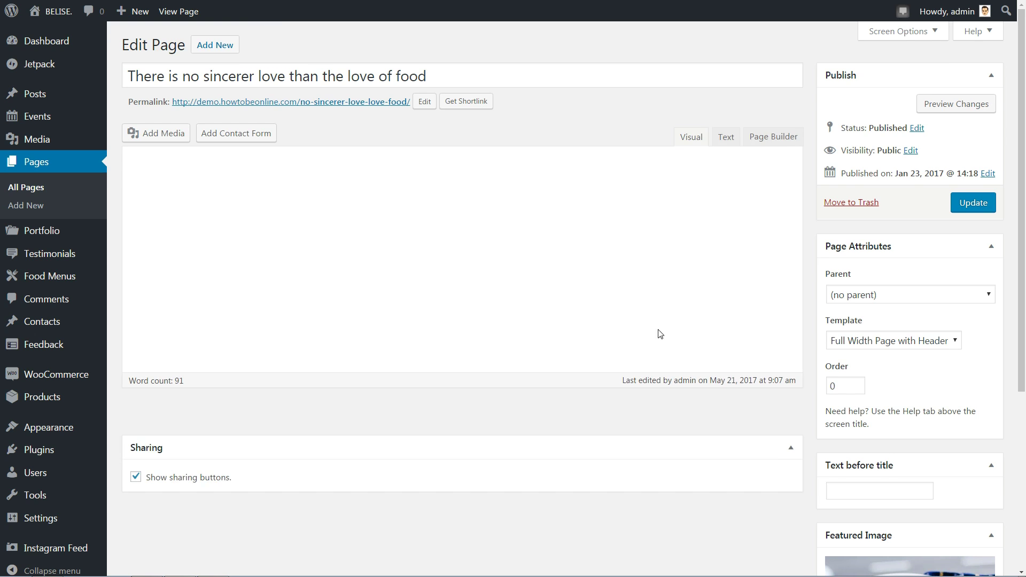
scroll(676, 354, down, 5)
click(871, 498)
click(976, 131)
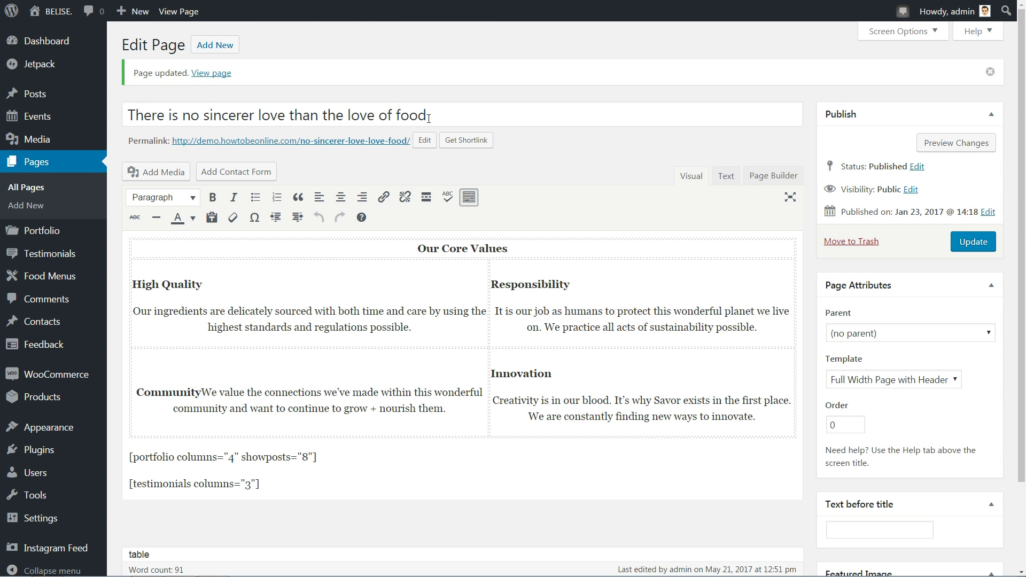
click(205, 62)
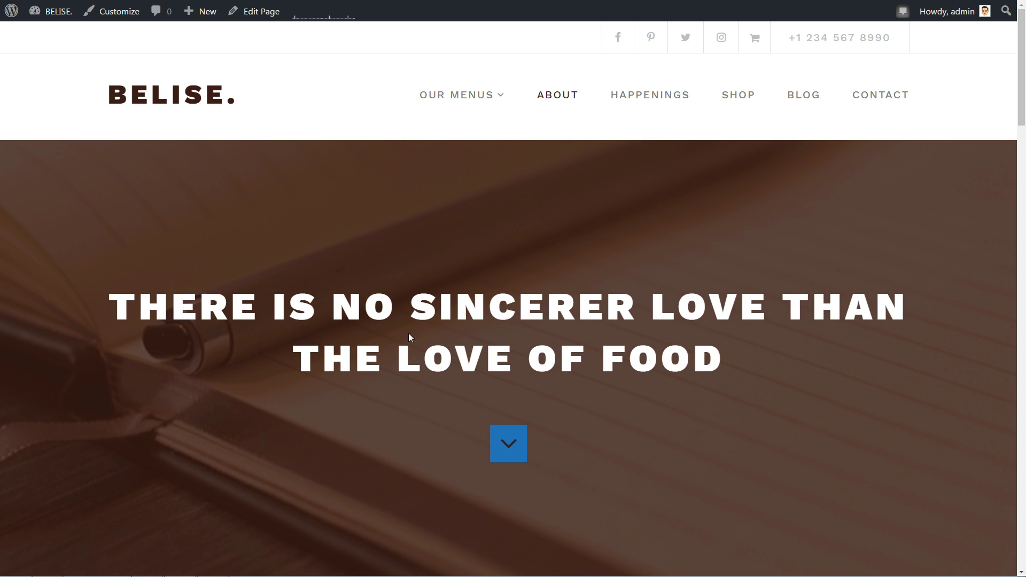
Set the yellow risotto photo as featured image, update the page and view it.
click(257, 14)
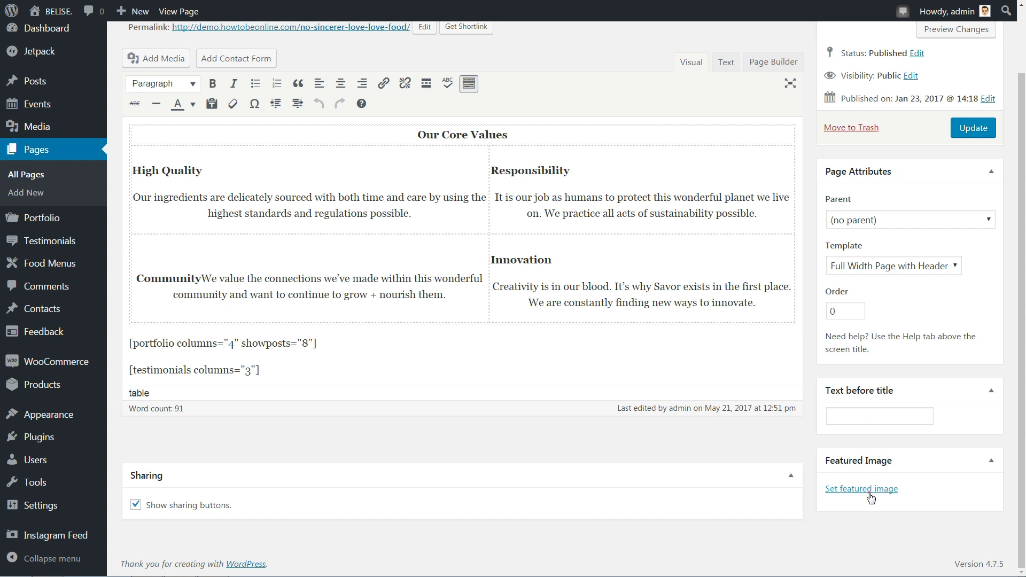
click(871, 496)
click(456, 158)
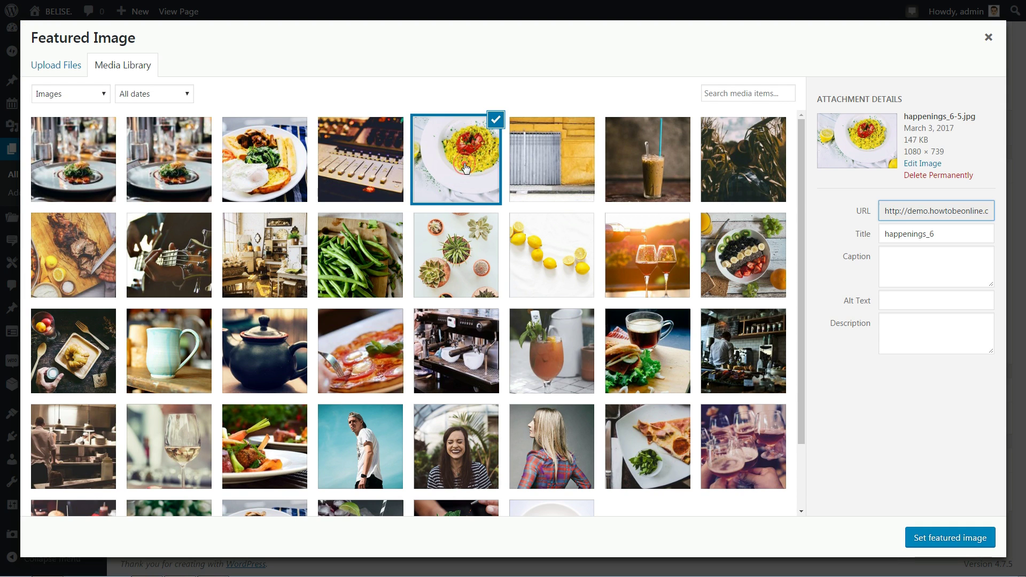
click(978, 538)
click(972, 203)
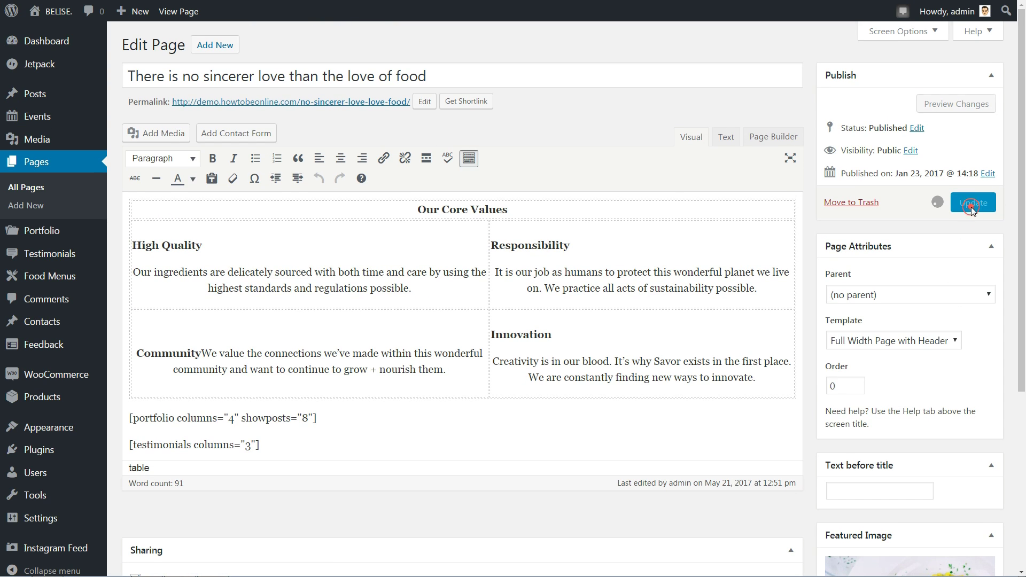
click(198, 75)
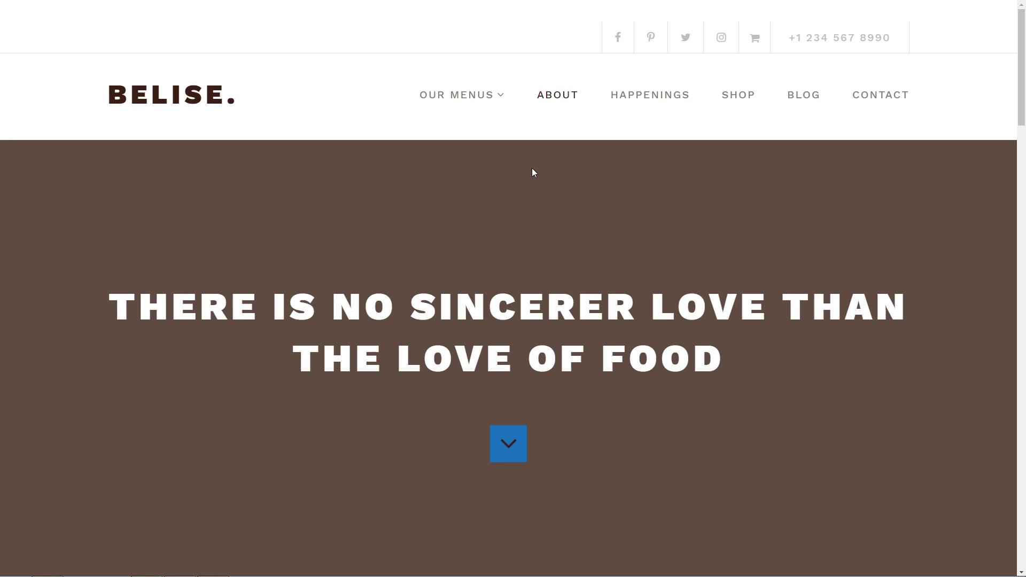
Browse the Background Image library and close it without choosing an image.
scroll(533, 172, down, 5)
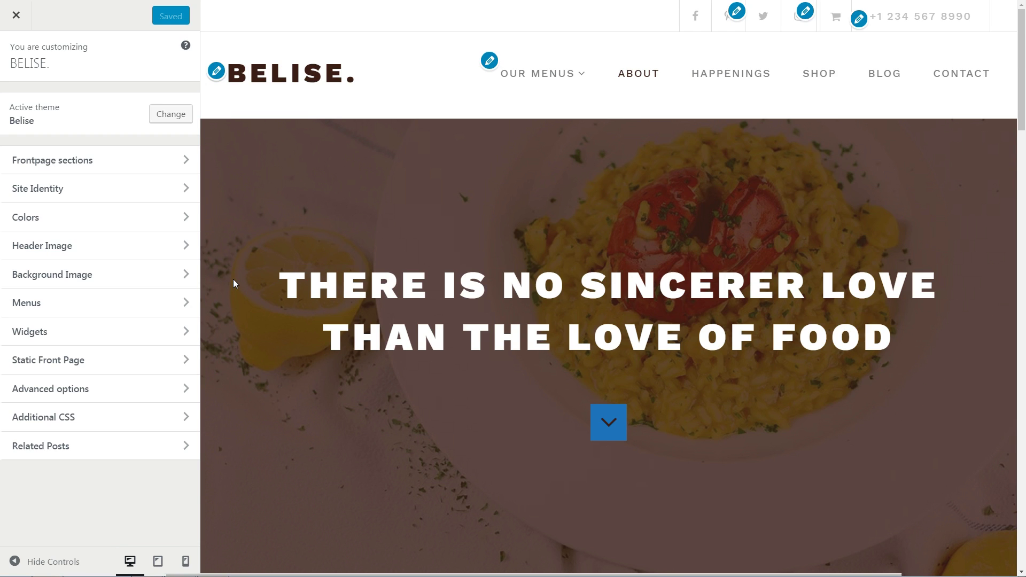
click(186, 273)
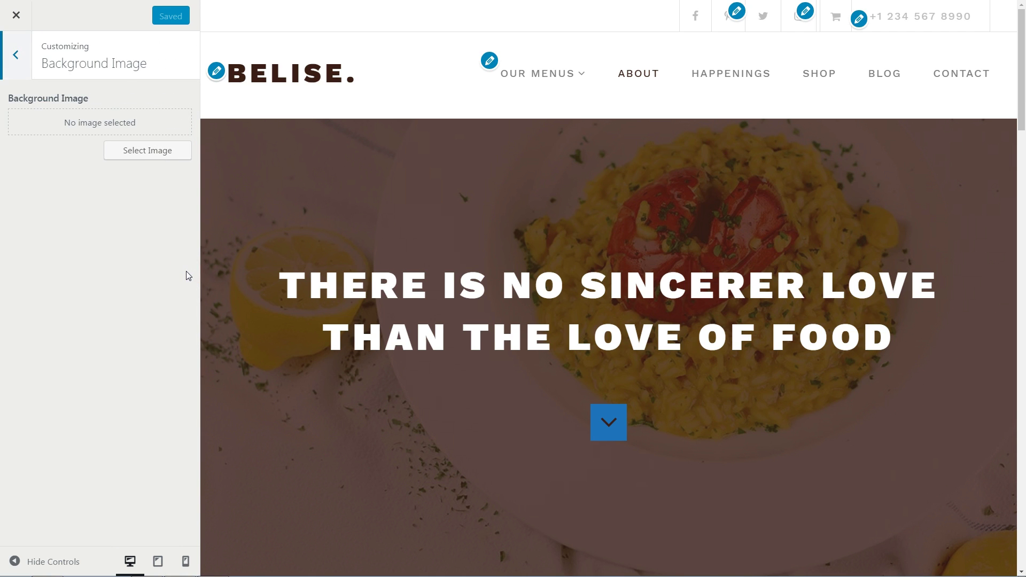
click(147, 148)
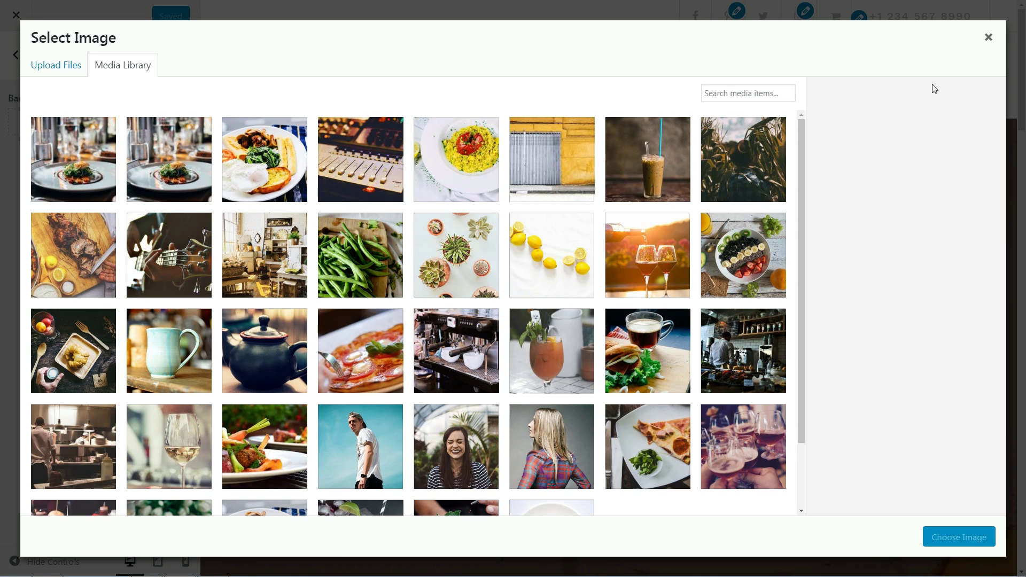
click(988, 38)
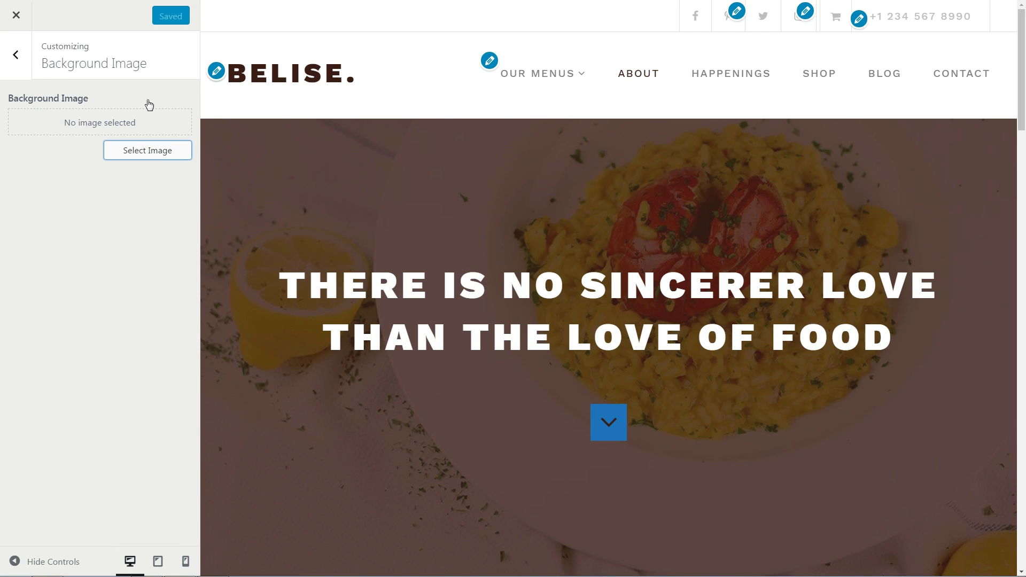
click(20, 64)
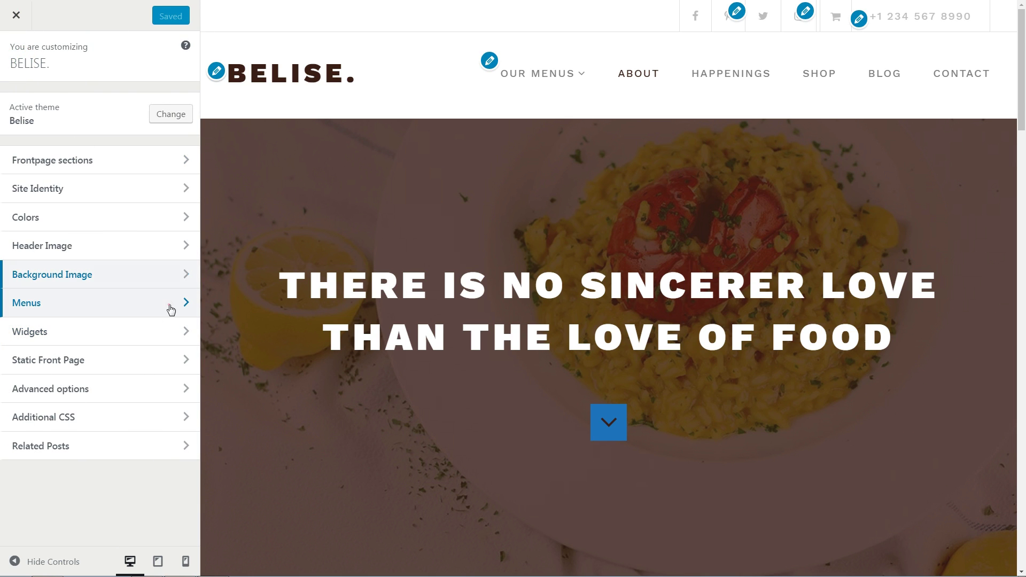
Review the Primary, Shop and Social menu items, ending on the menus list.
click(171, 309)
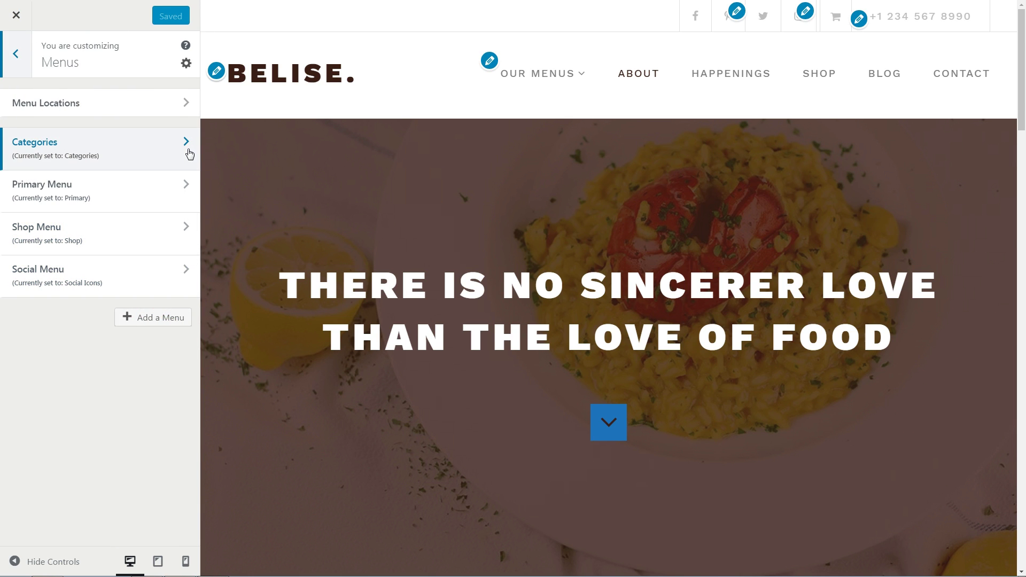
click(192, 192)
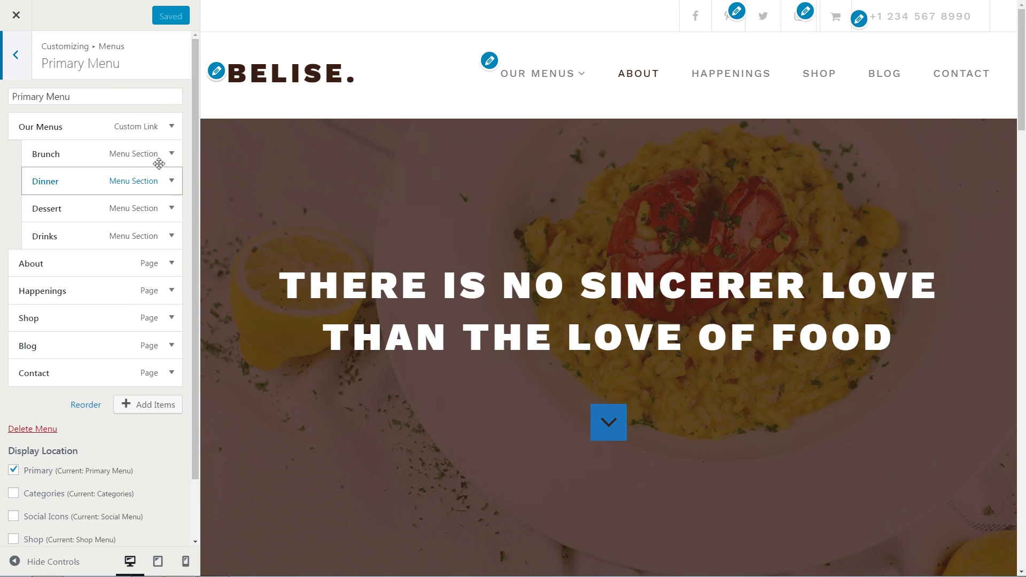
click(21, 60)
click(179, 234)
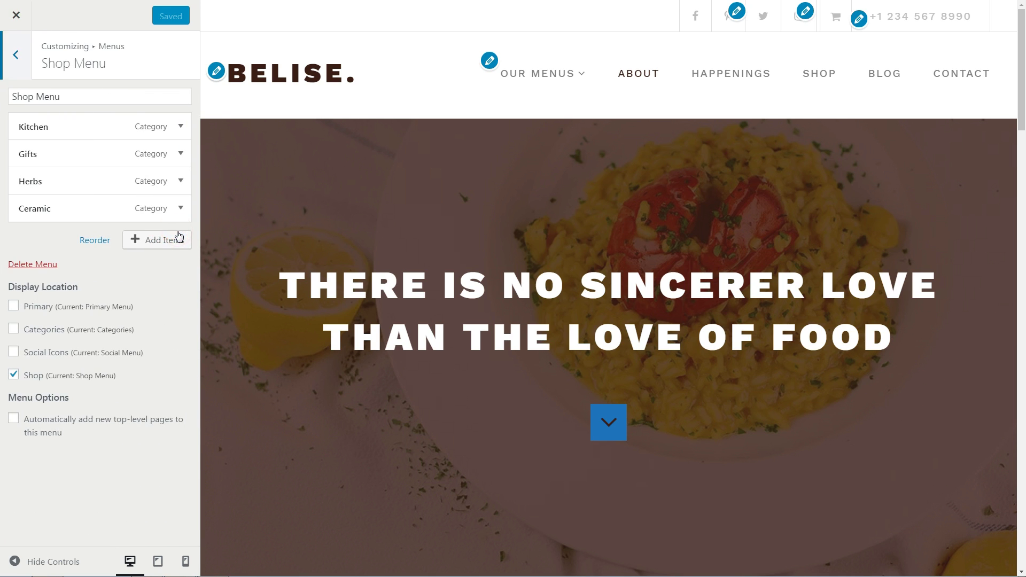
click(24, 63)
click(183, 278)
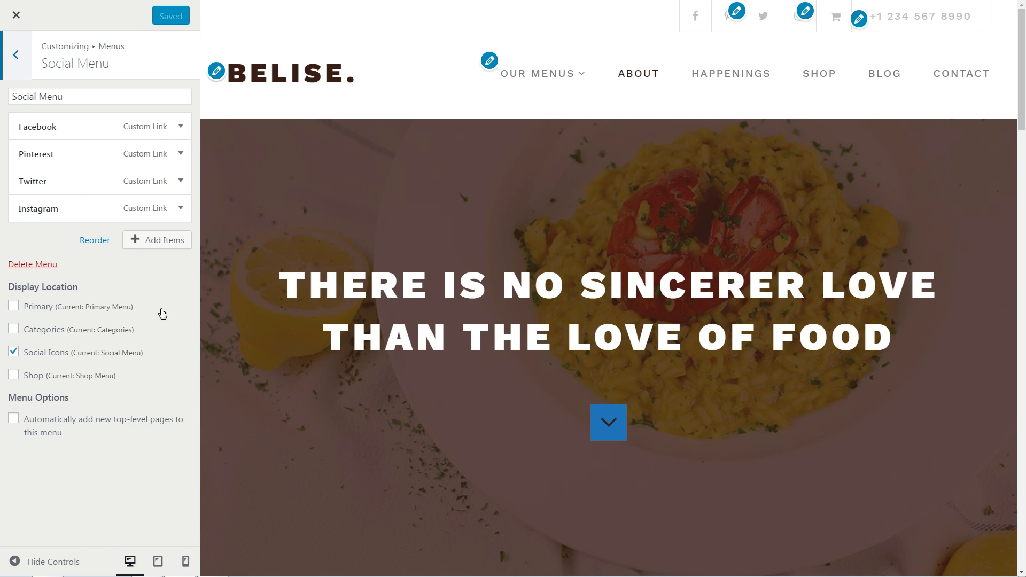
click(24, 62)
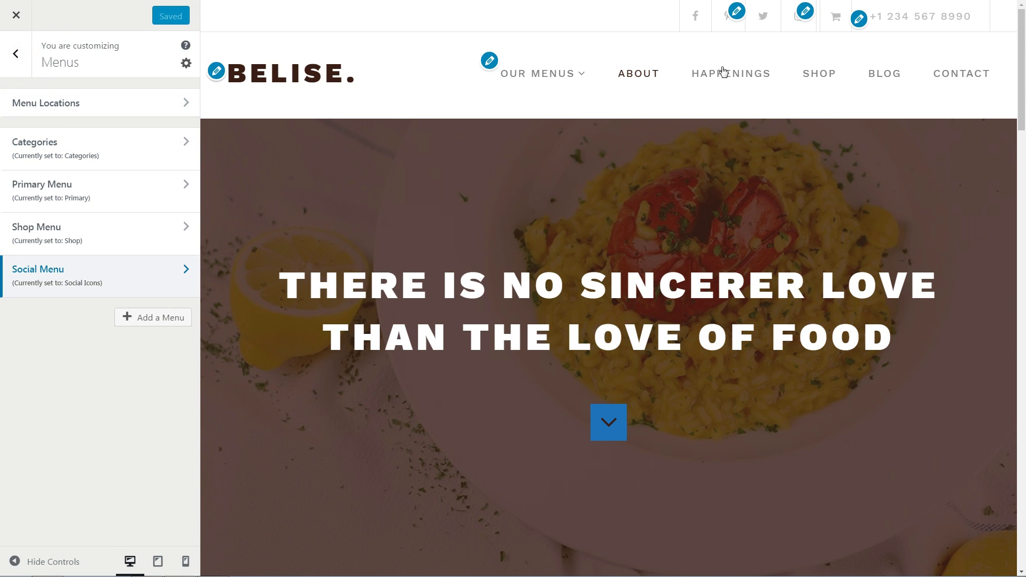
click(859, 19)
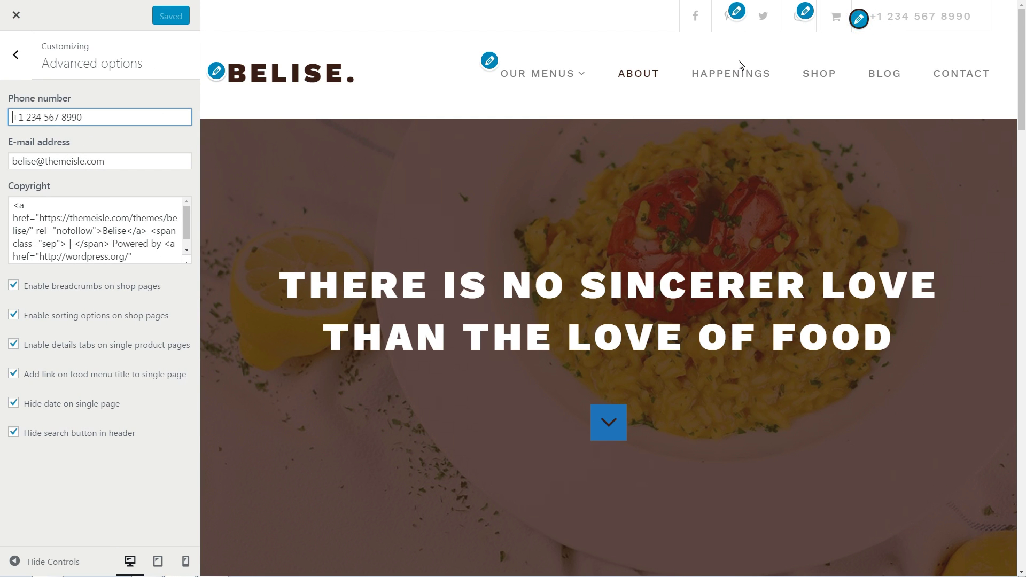
Check the phone number and e-mail address values in Advanced options.
triple_click(111, 117)
triple_click(120, 160)
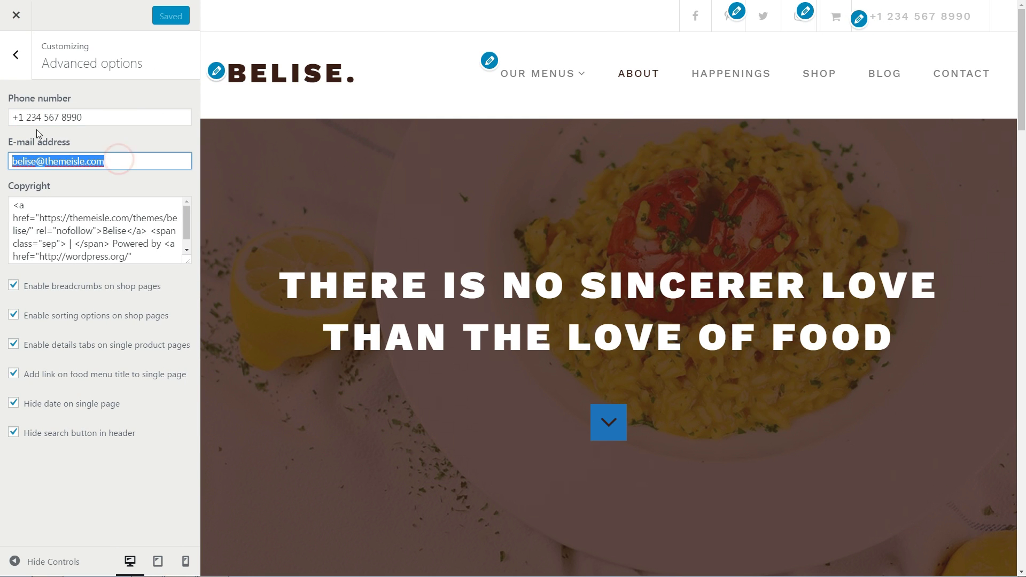
click(15, 57)
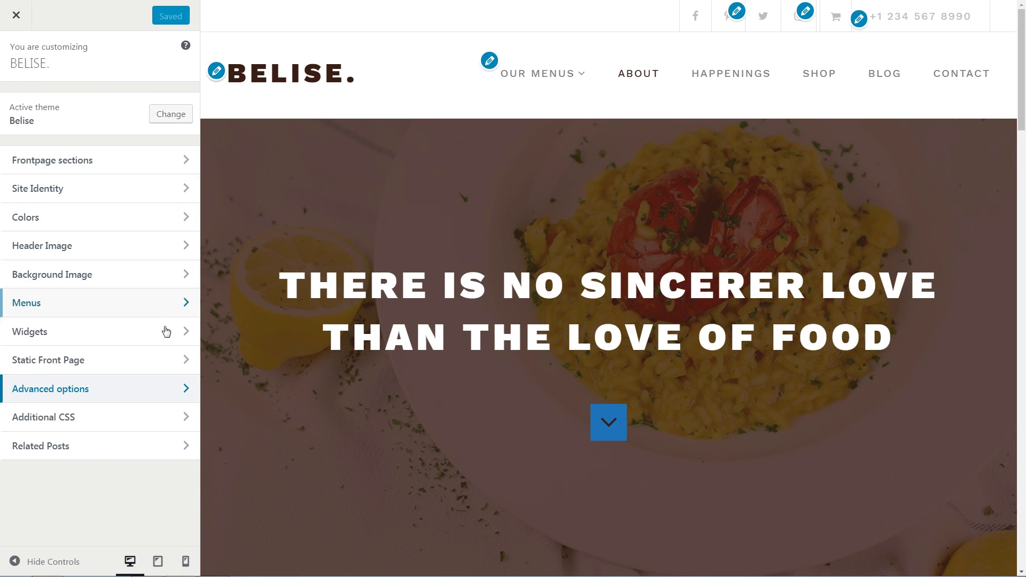
Inspect the Brunch item's settings in the Primary Menu.
click(186, 303)
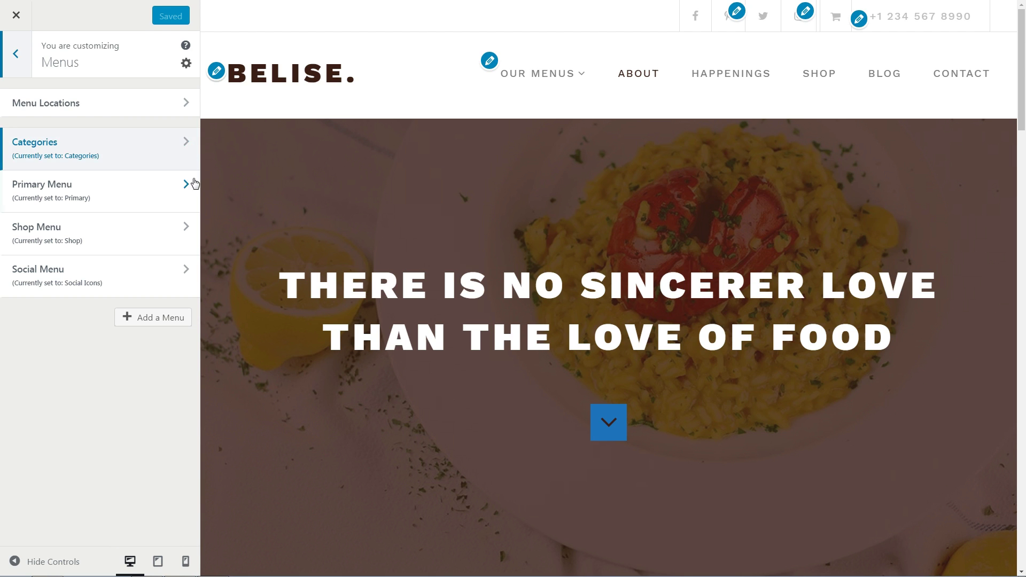
click(187, 185)
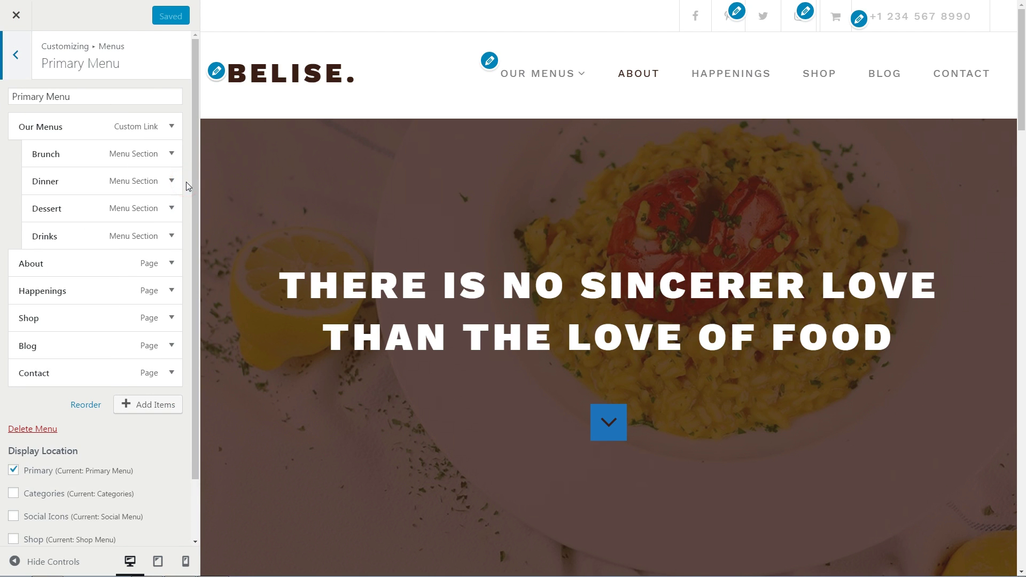
click(174, 156)
click(172, 154)
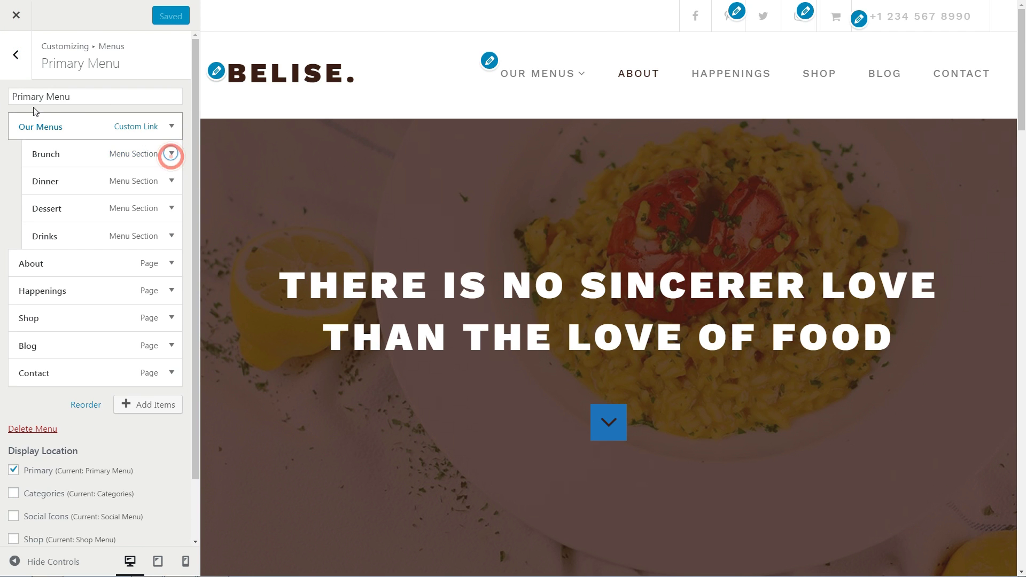
click(20, 63)
Inspect the Social Menu's Facebook, Pinterest, Twitter and Instagram items, then return to the main sections.
click(186, 269)
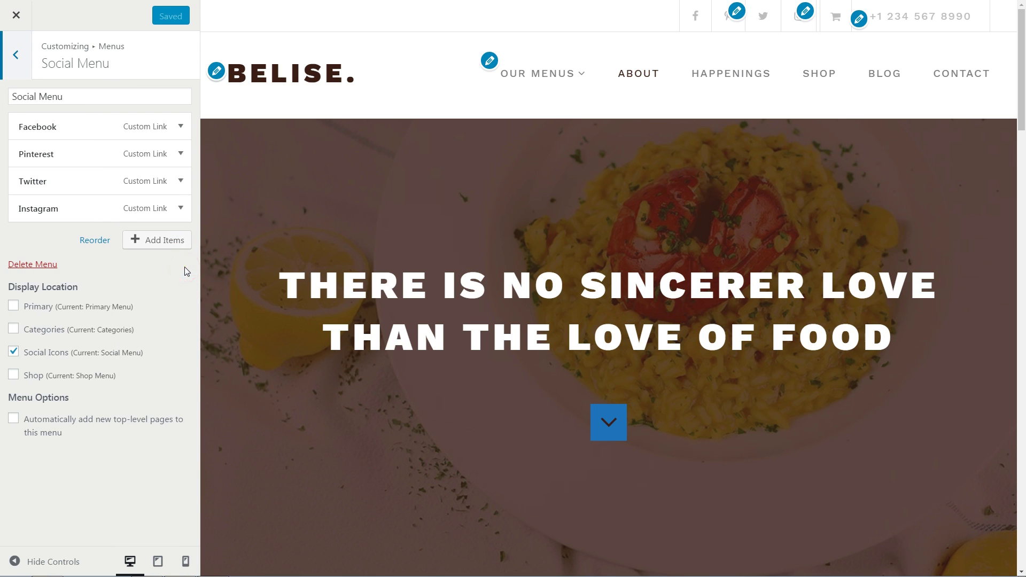
click(182, 128)
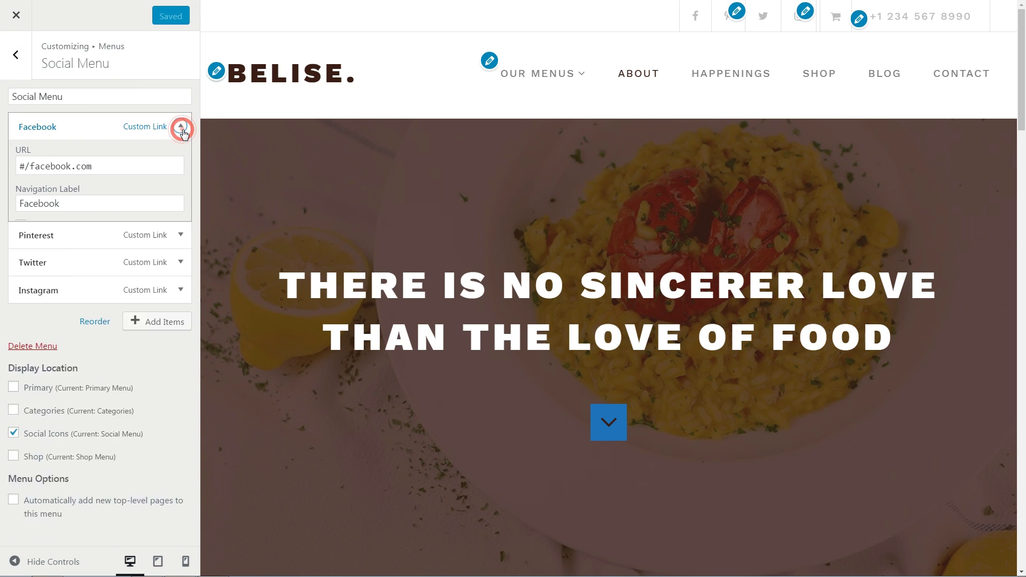
click(182, 128)
click(180, 154)
click(178, 155)
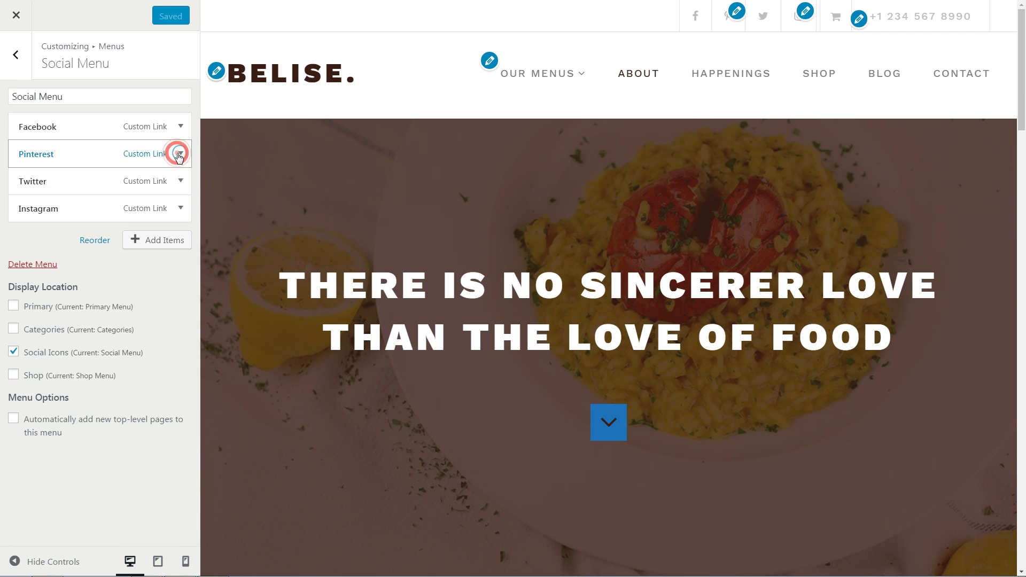
click(178, 182)
click(177, 183)
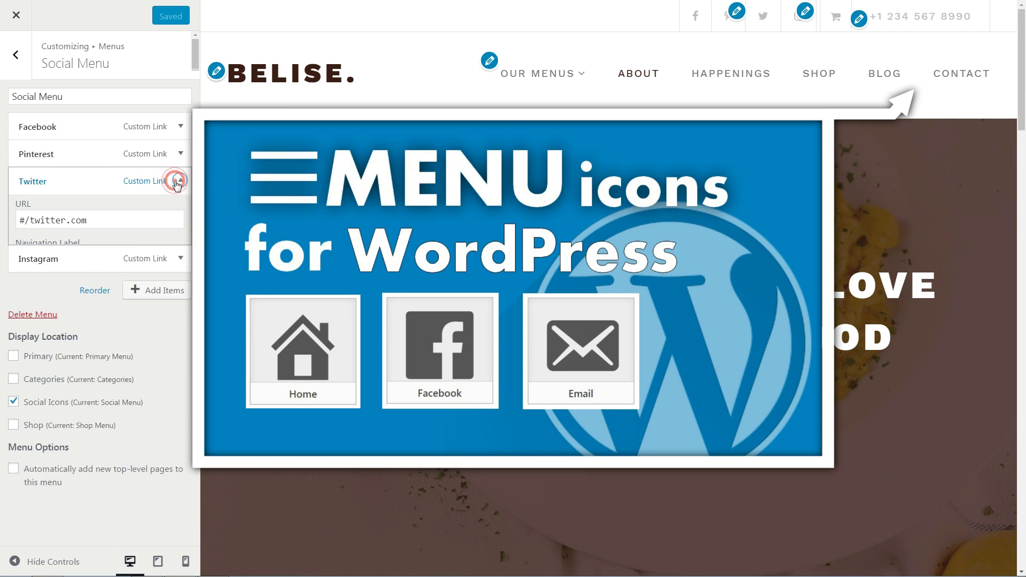
click(178, 208)
click(178, 209)
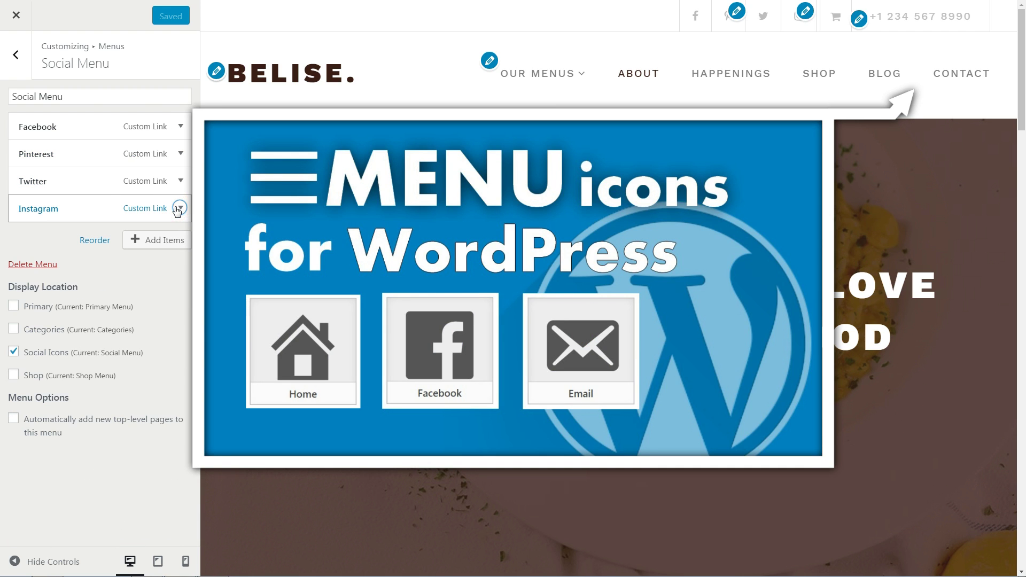
click(16, 55)
click(21, 60)
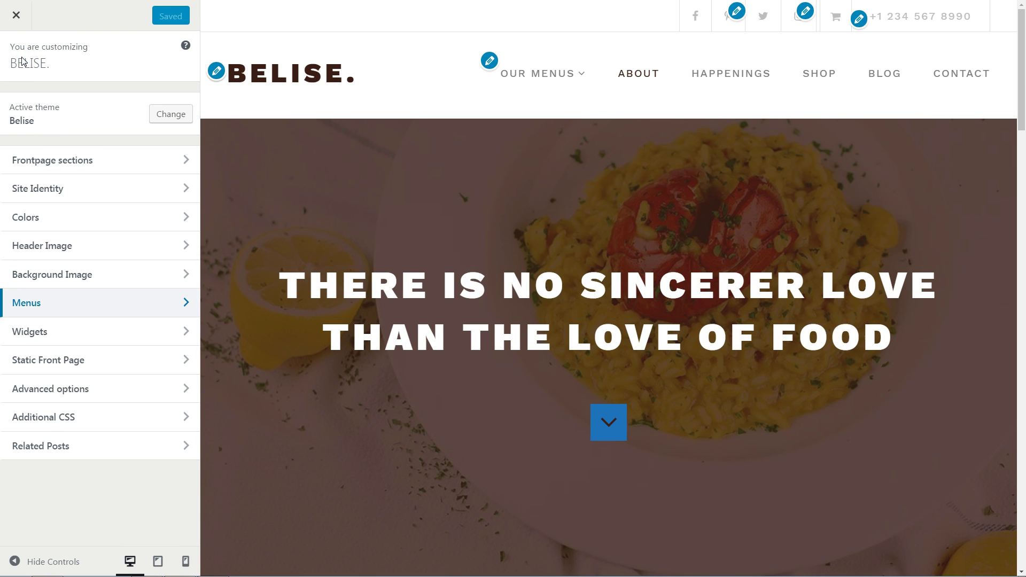
Keep Frontpage as the static front page and Journal as the posts page.
click(189, 359)
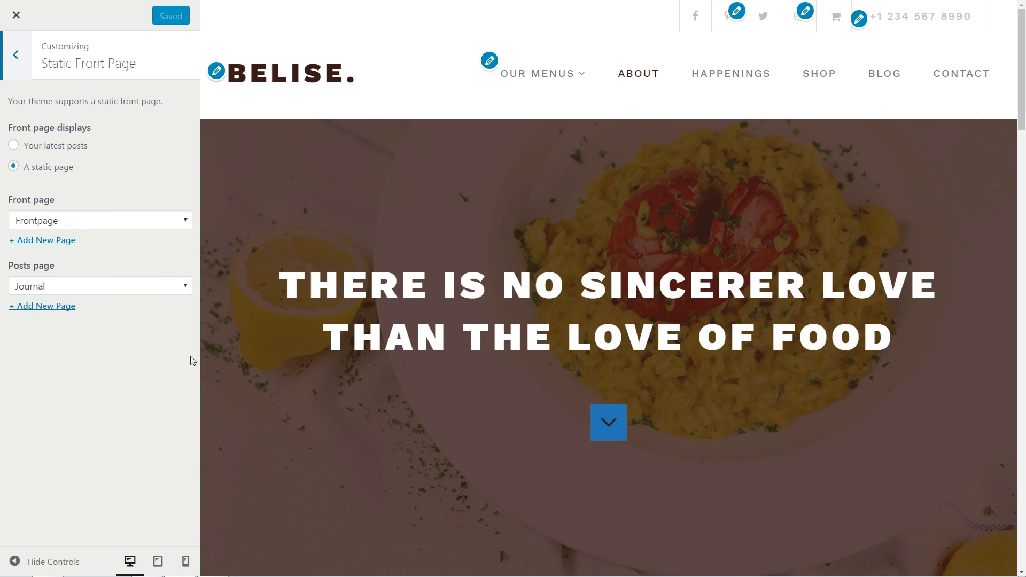
click(77, 219)
click(56, 318)
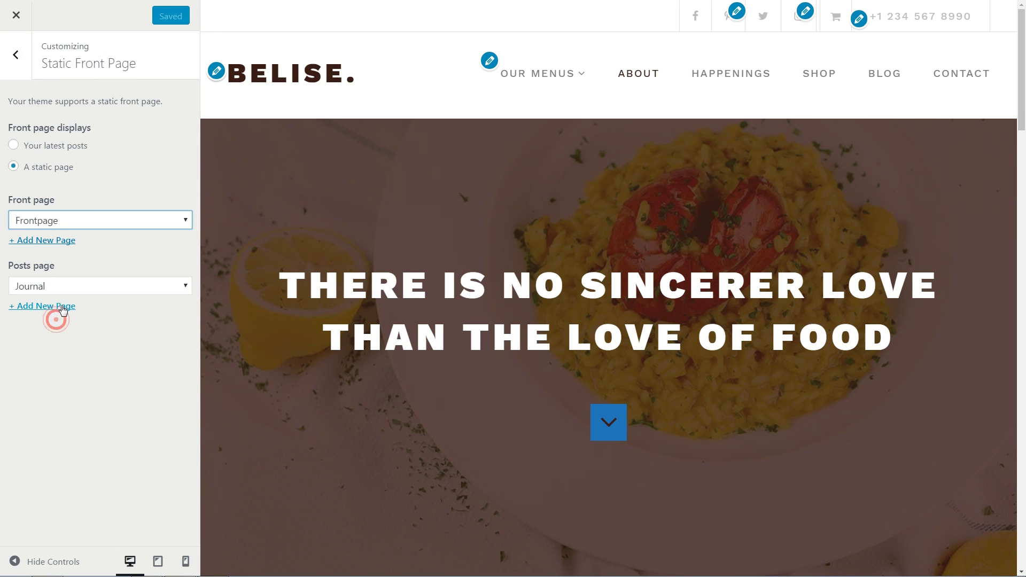
click(59, 292)
click(41, 396)
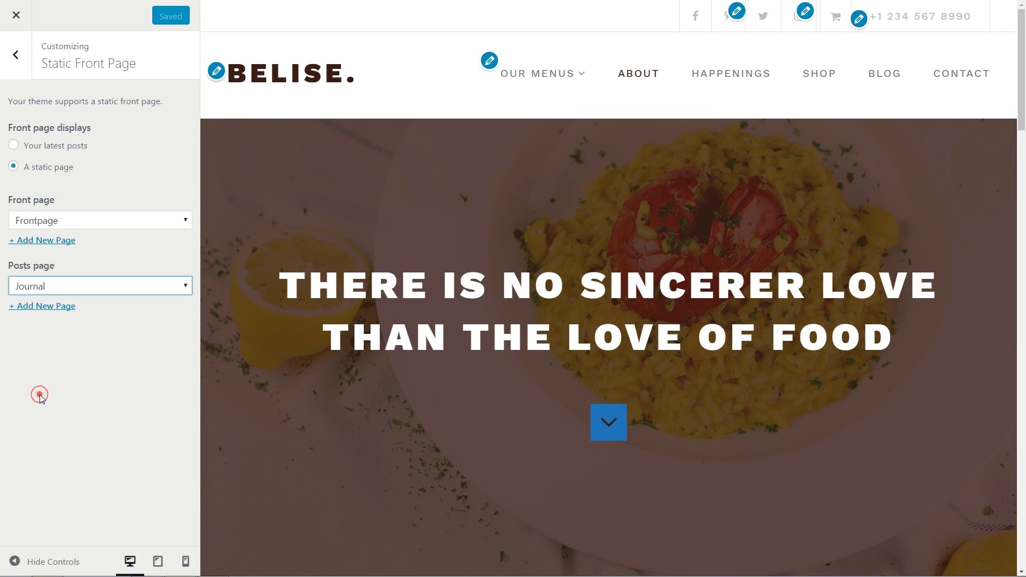
click(16, 55)
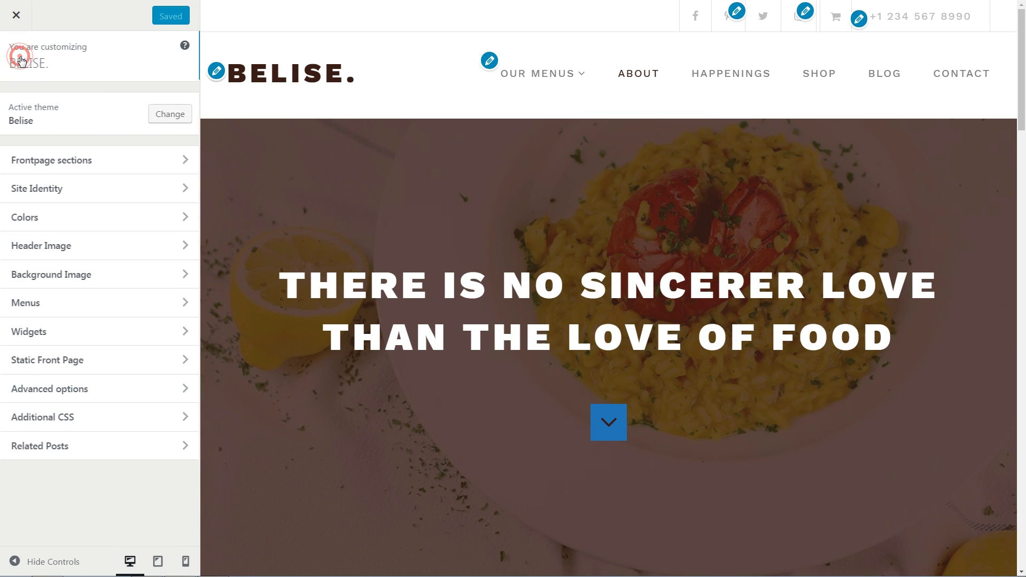
Open Related Posts settings and preview the Ceramic Kettle product page from the shop.
click(185, 446)
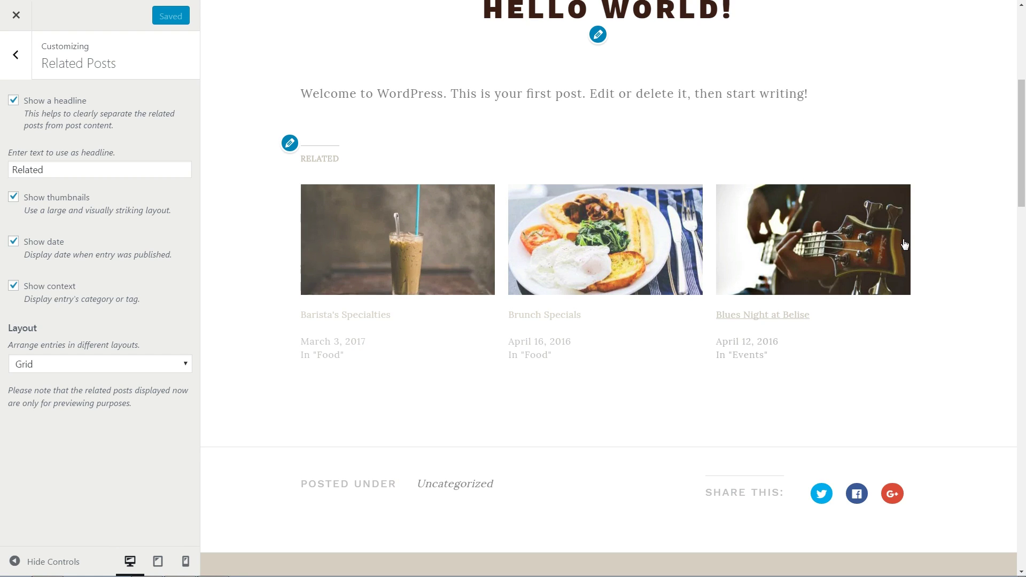
scroll(870, 181, up, 6)
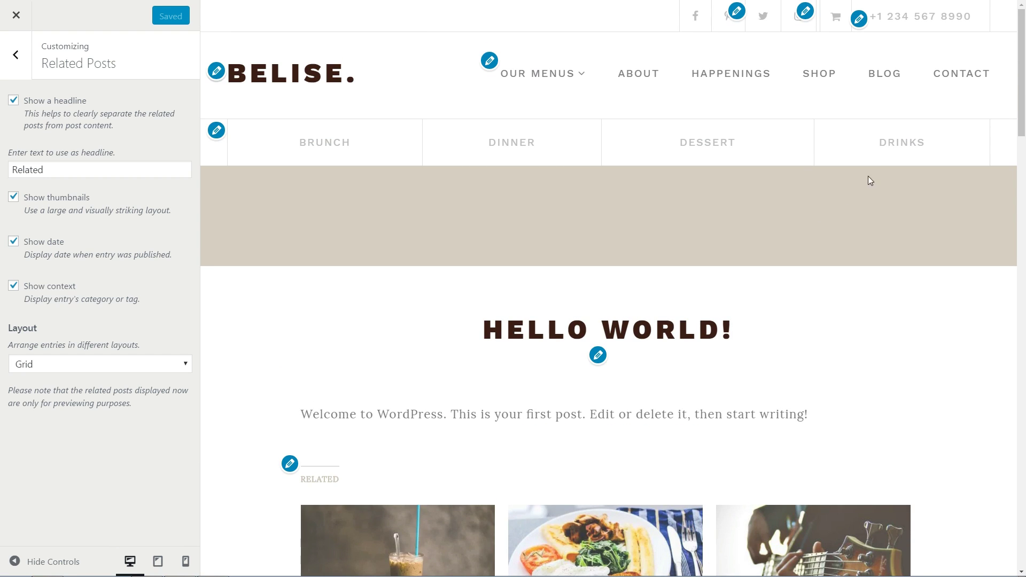
click(815, 76)
click(330, 370)
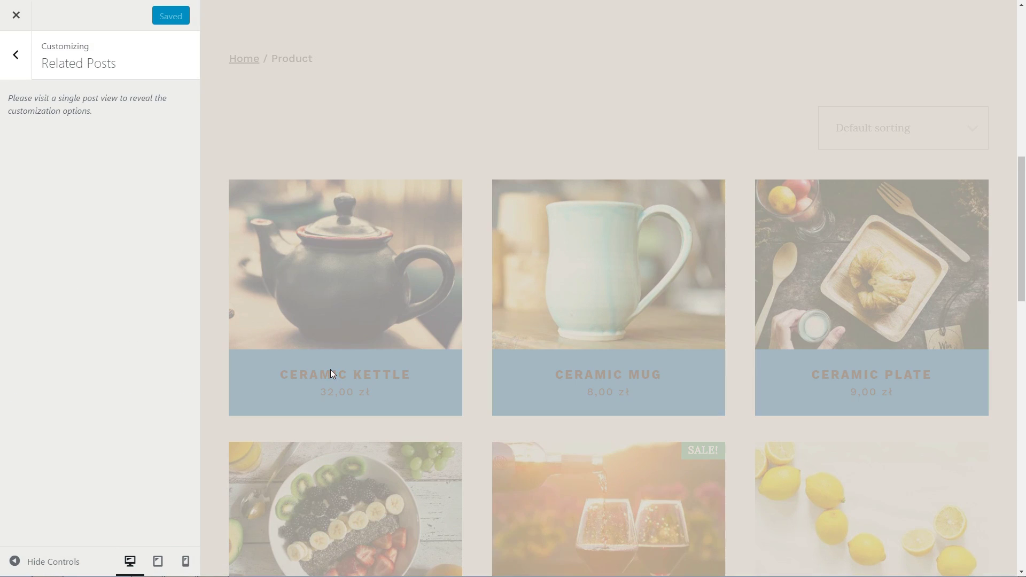
scroll(518, 340, down, 4)
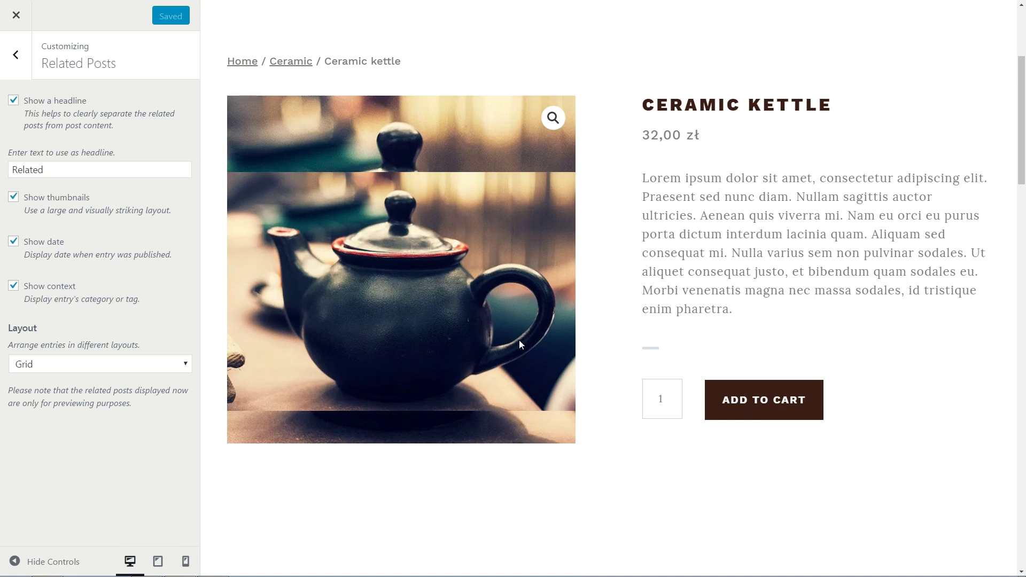
scroll(518, 340, down, 15)
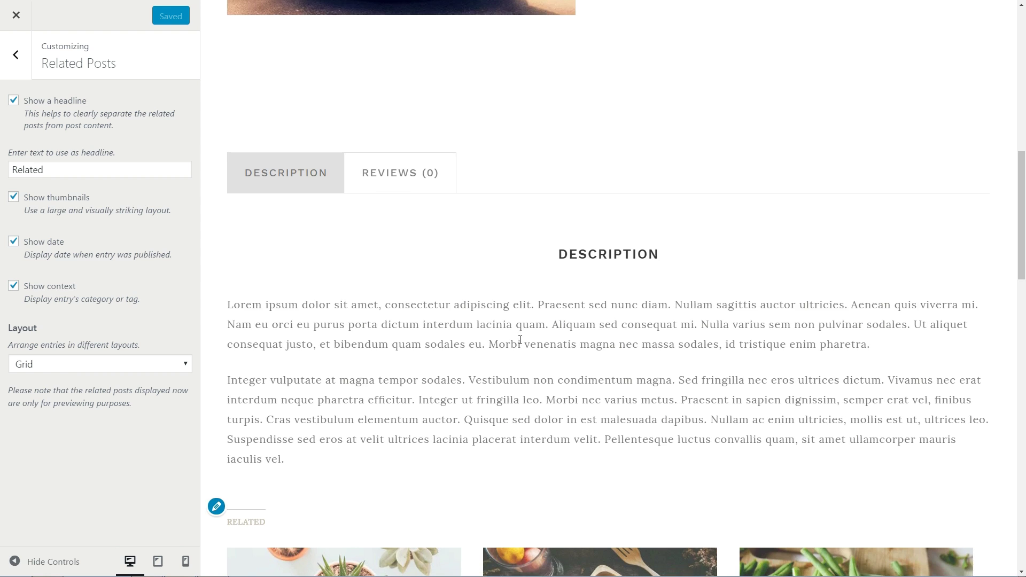
scroll(521, 344, down, 2)
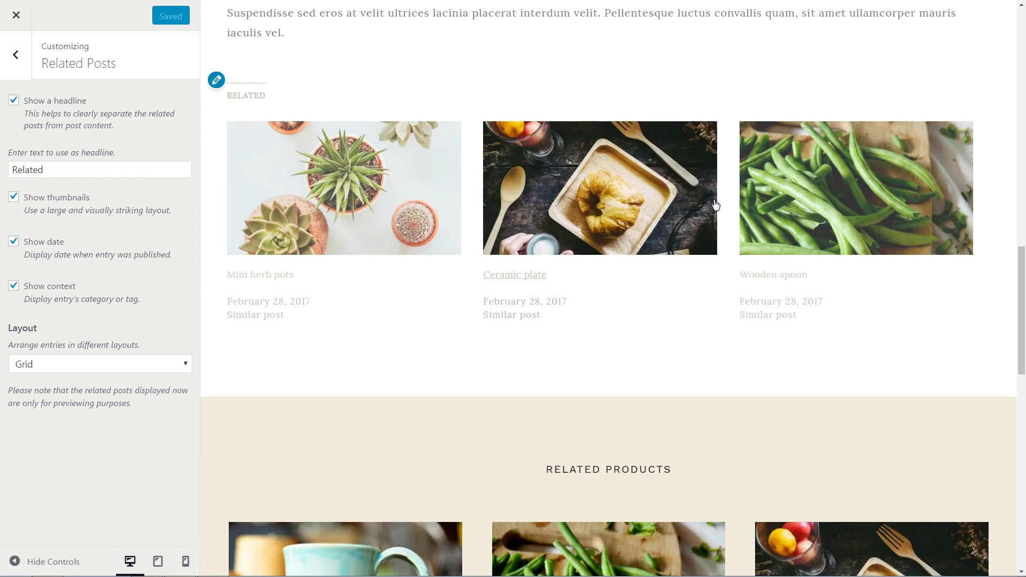
scroll(847, 224, up, 20)
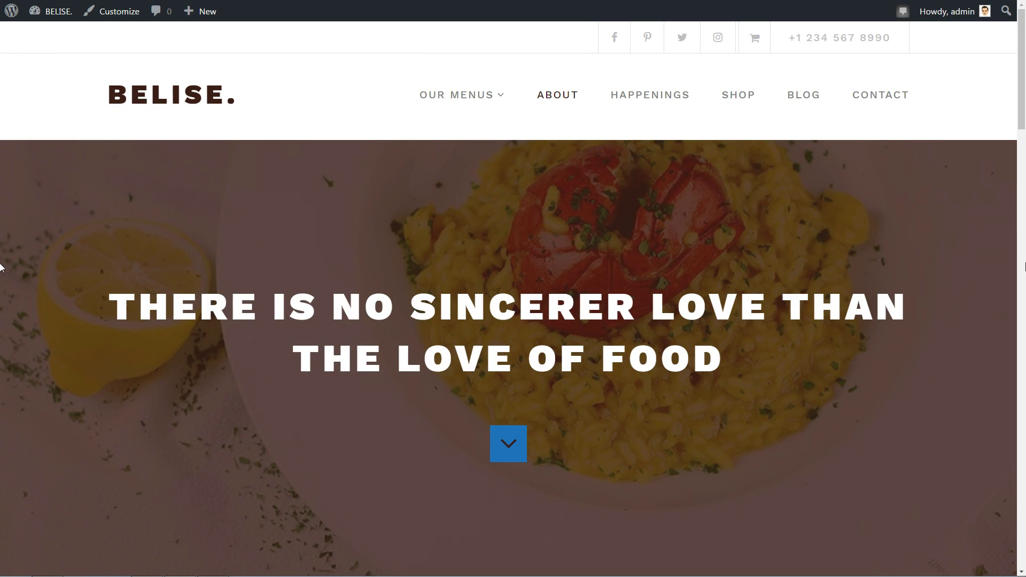
click(521, 451)
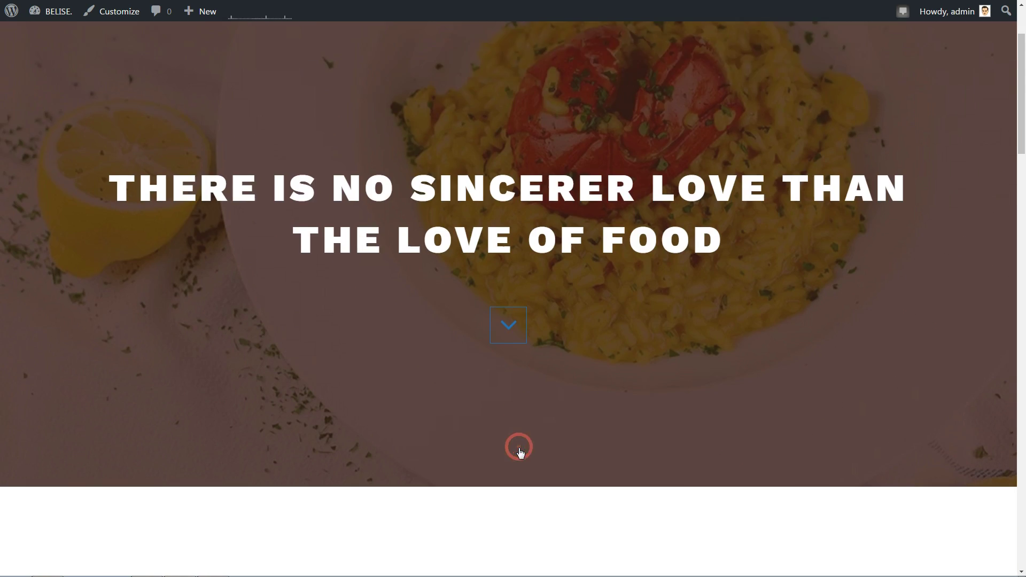
scroll(518, 448, down, 12)
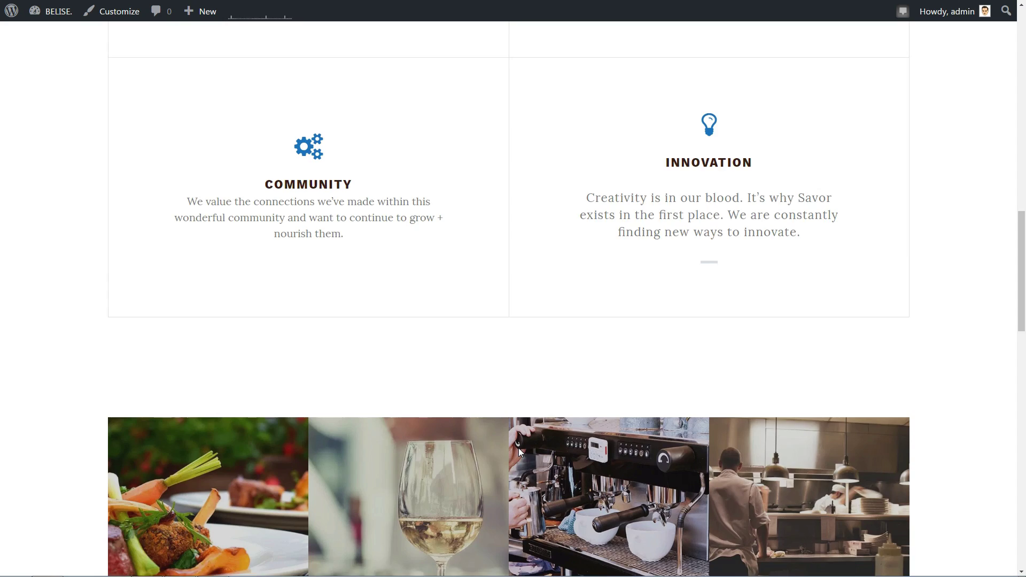
scroll(302, 191, up, 1)
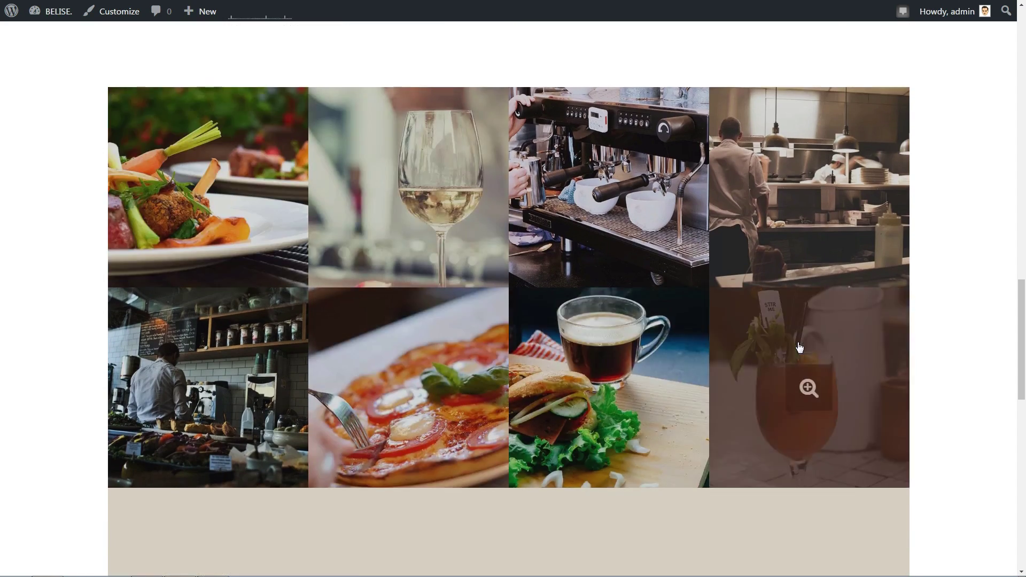
scroll(804, 374, down, 6)
scroll(798, 347, up, 20)
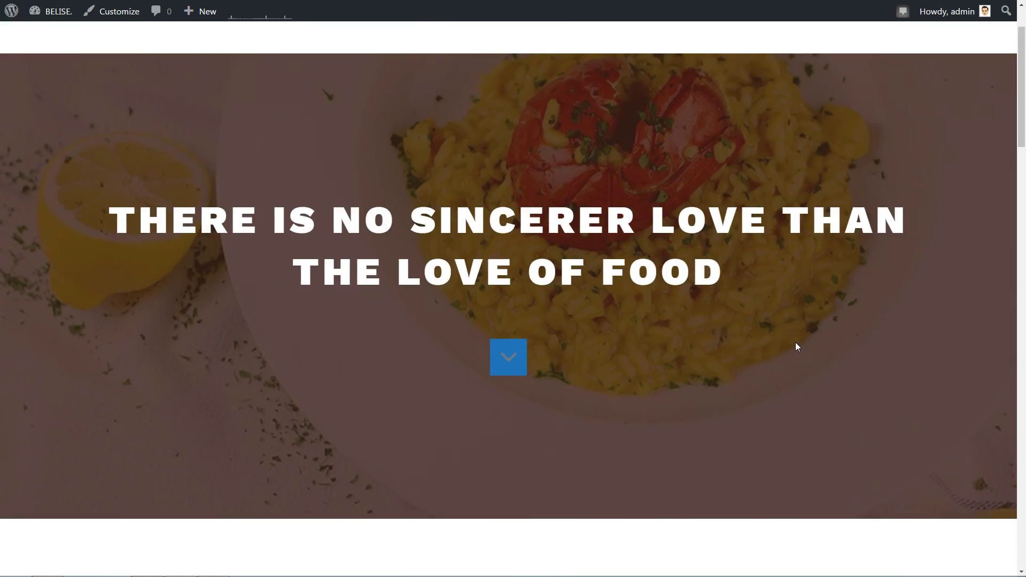